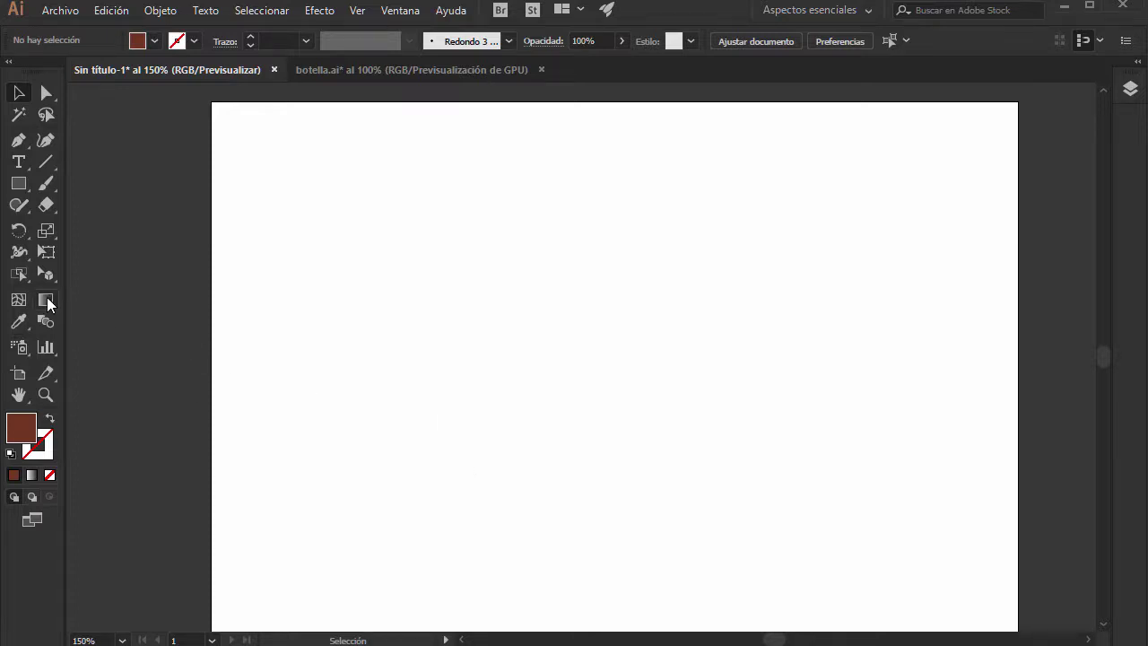
Step: Draw a dark-red filled rectangle in the upper-left of the artboard
{"action": "left_click", "coordinate": [19, 183]}
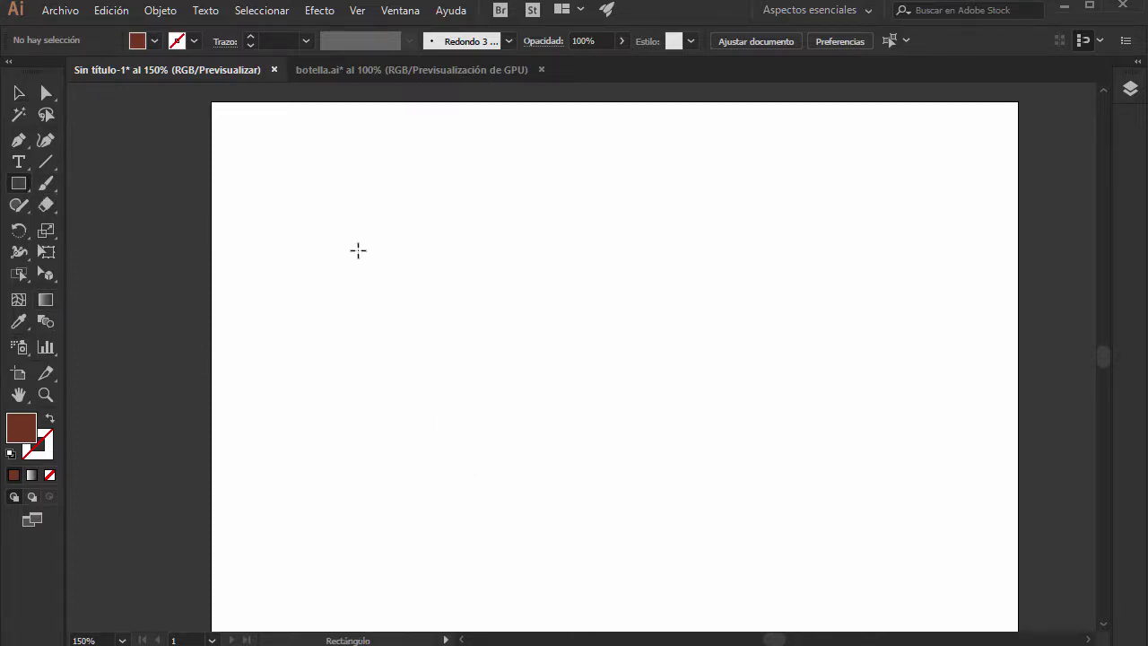
{"action": "left_click_drag", "start_coordinate": [310, 190], "coordinate": [584, 399]}
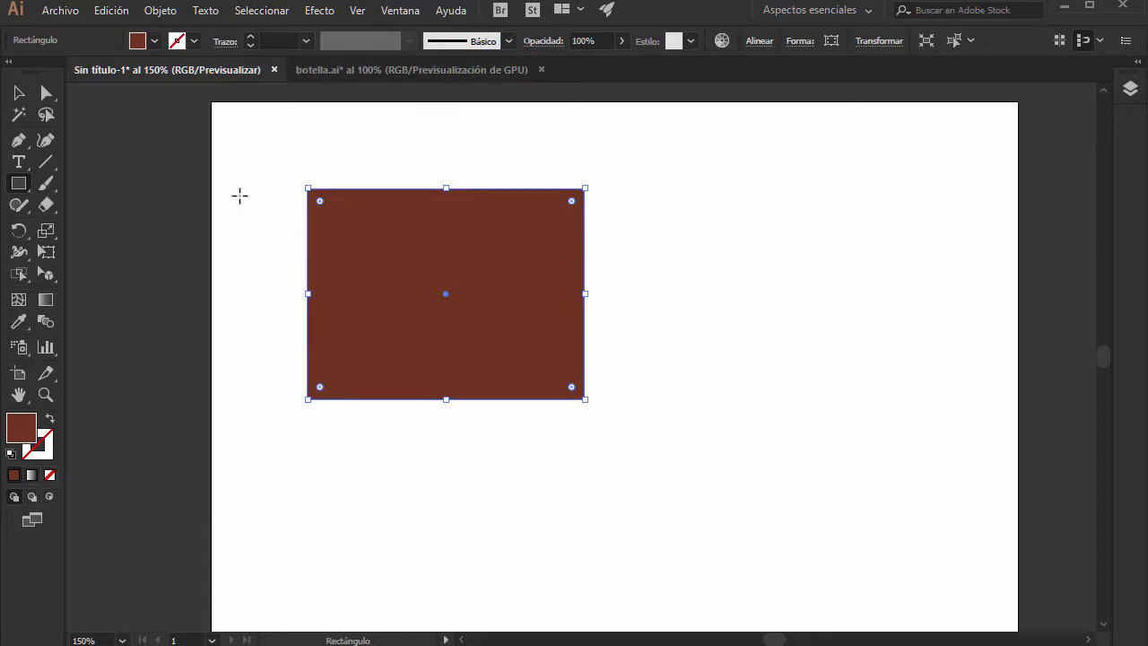
Step: Give the rectangle a 13 px magenta stroke
{"action": "left_click", "coordinate": [253, 38]}
{"action": "left_click", "coordinate": [253, 37]}
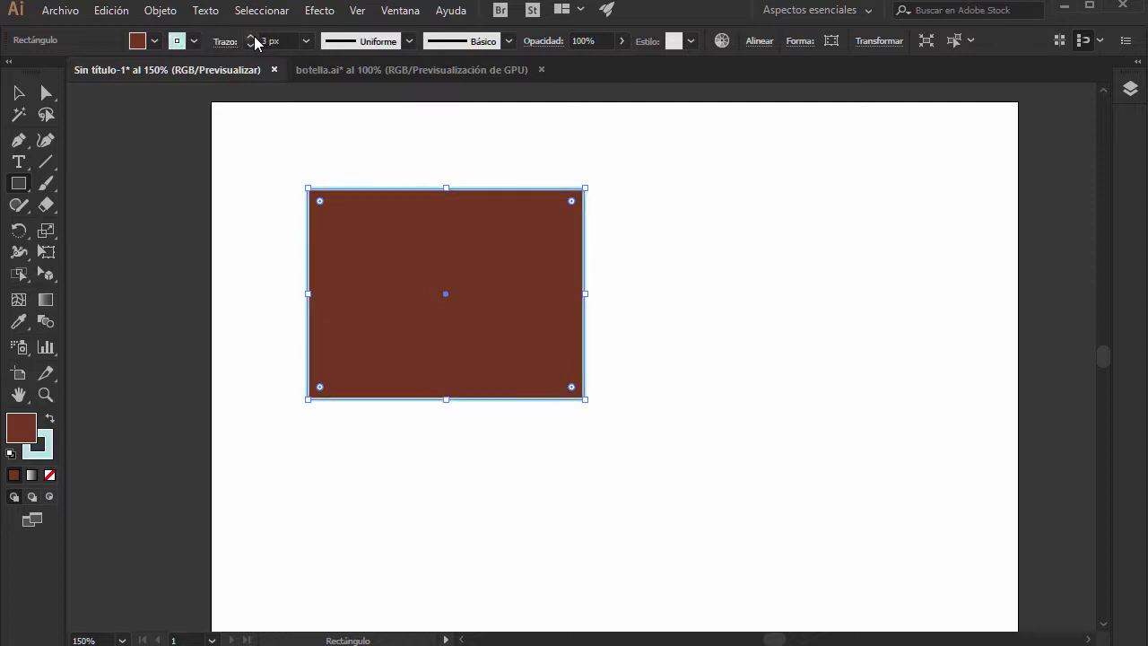
{"action": "left_click", "coordinate": [252, 37]}
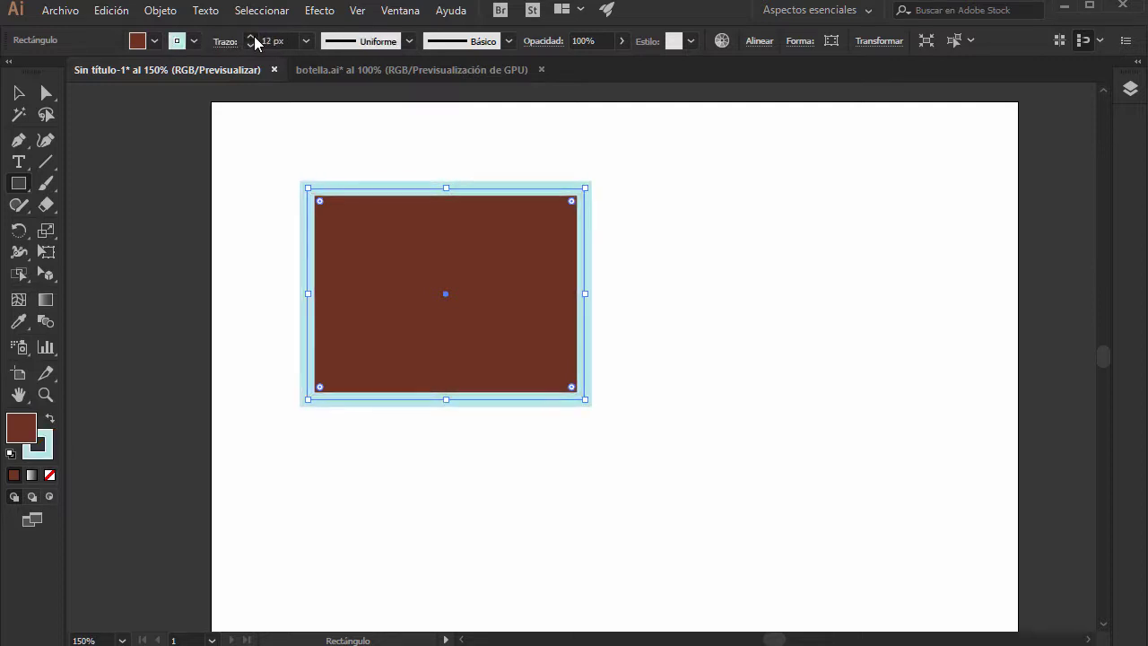
{"action": "left_click", "coordinate": [191, 42]}
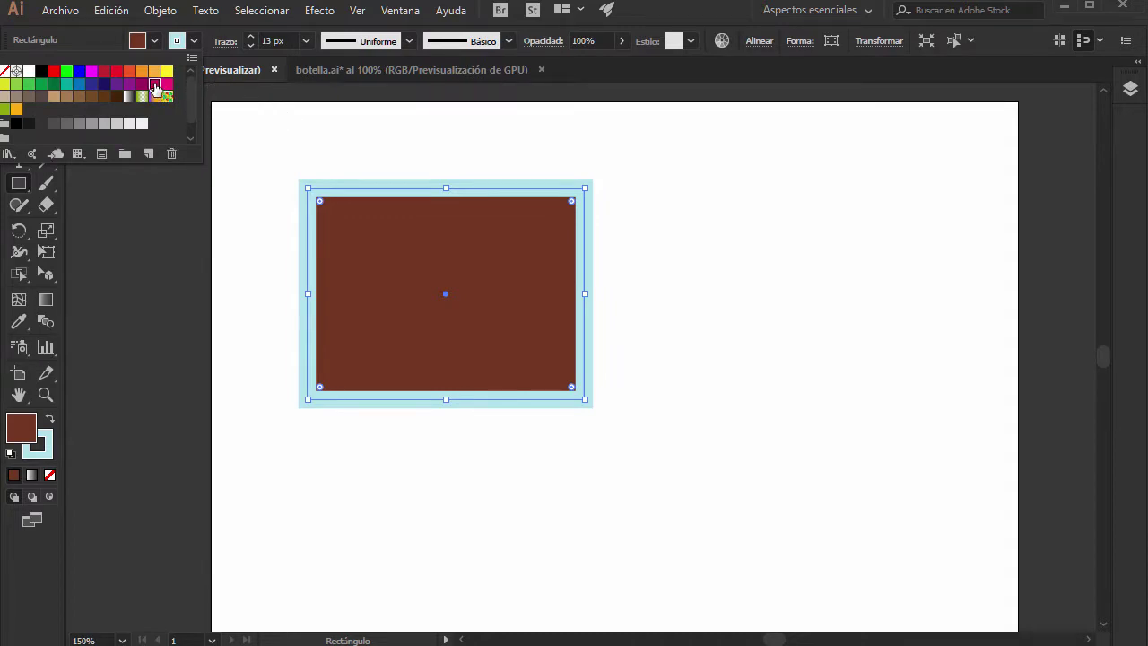
{"action": "left_click", "coordinate": [155, 84]}
{"action": "left_click", "coordinate": [668, 12]}
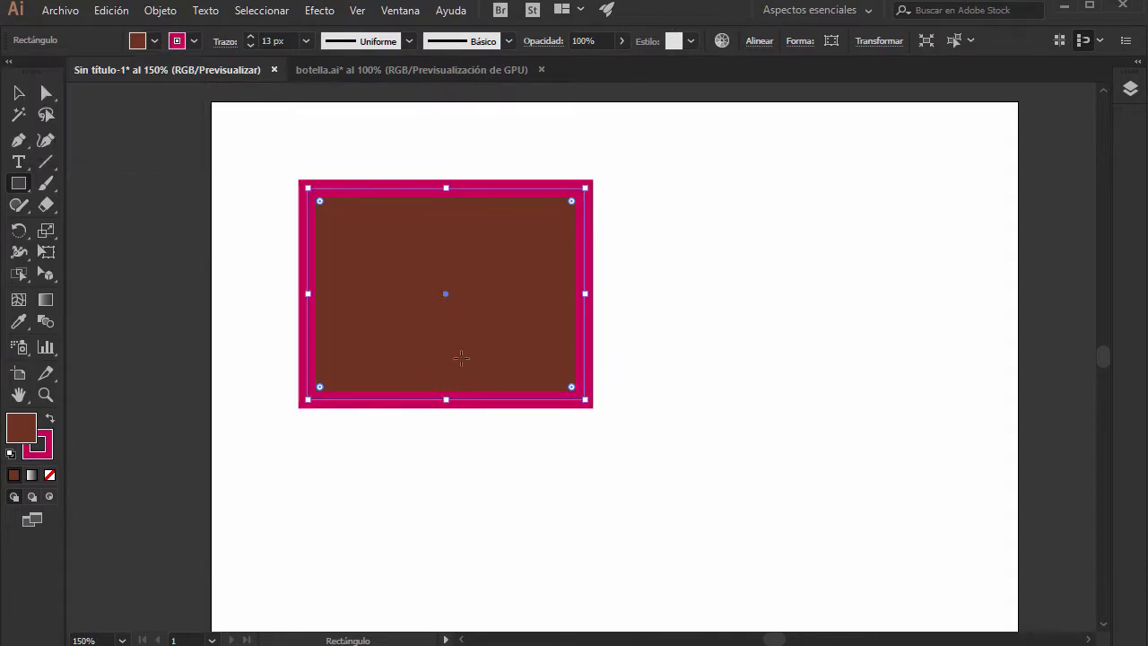
Step: Enlarge the rectangle to about 470 × 284.5 px from its corner and right edge
{"action": "left_click", "coordinate": [20, 94]}
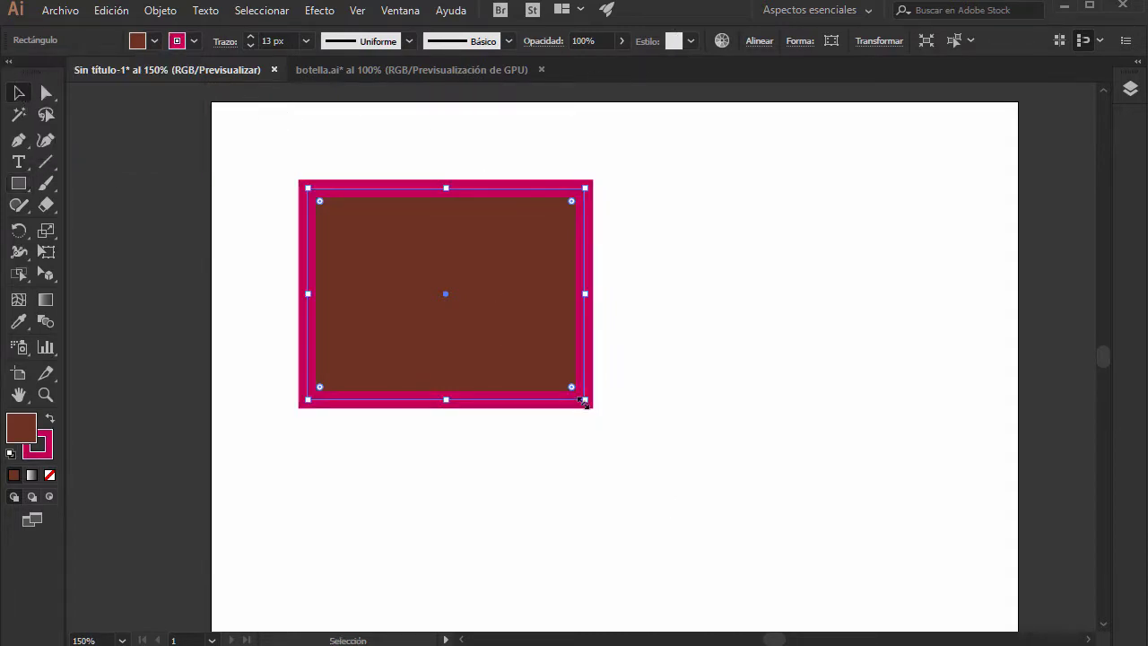
{"action": "left_click_drag", "start_coordinate": [583, 402], "coordinate": [809, 571]}
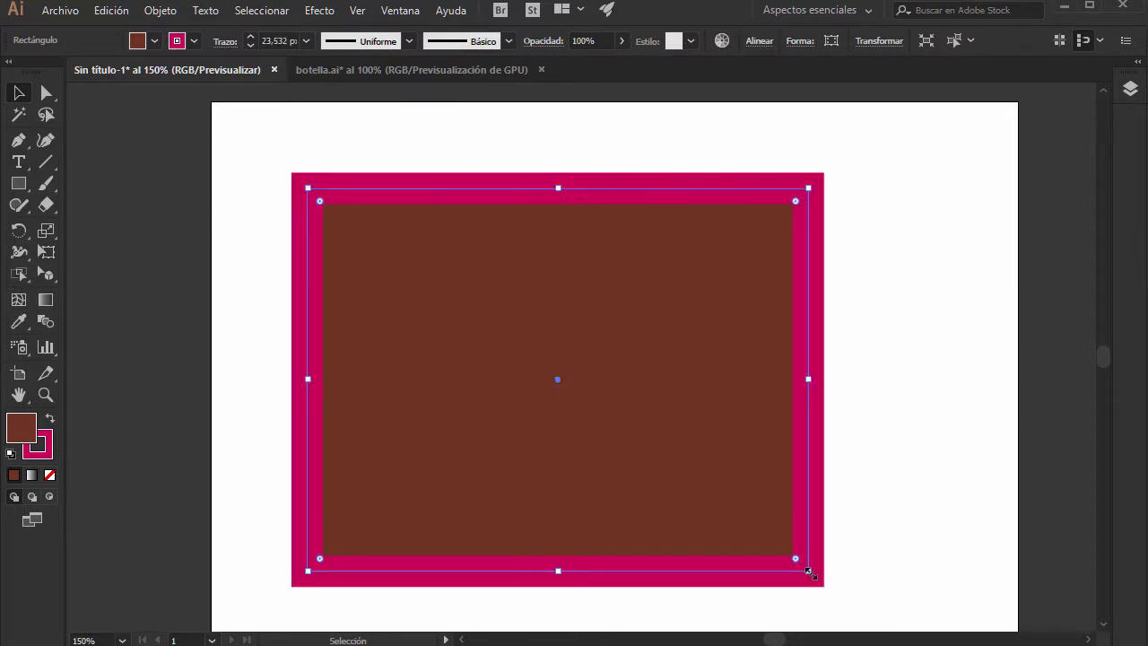
{"action": "left_click_drag", "start_coordinate": [810, 377], "coordinate": [940, 381]}
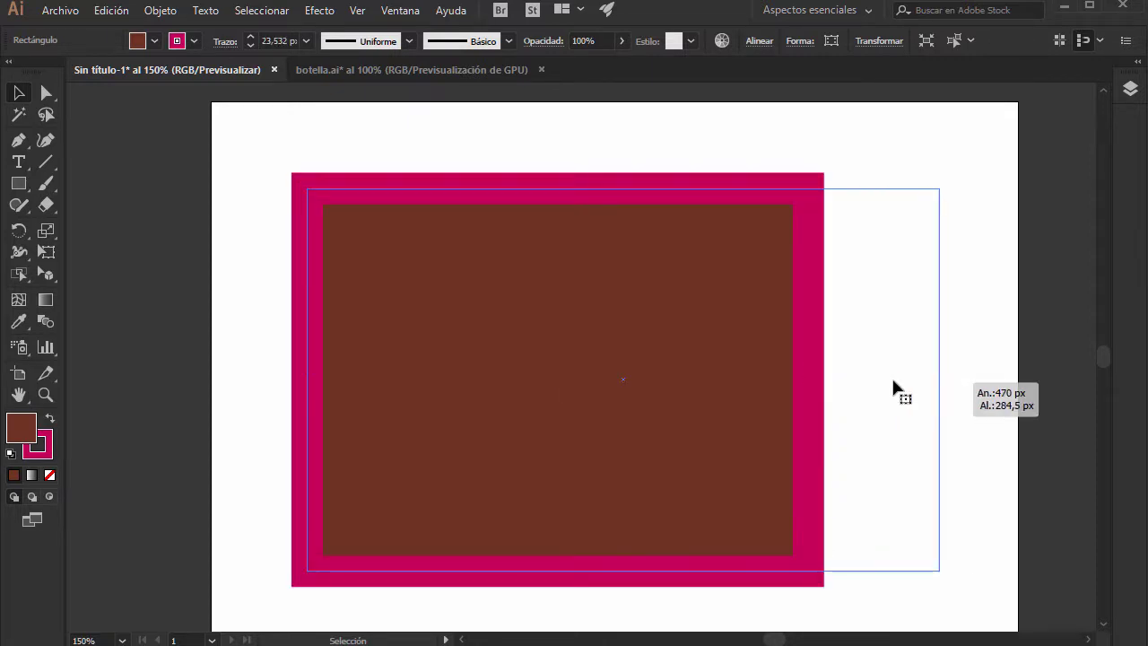
Step: Try a gradient on the outline, then revert it to solid pink
{"action": "left_click", "coordinate": [48, 448]}
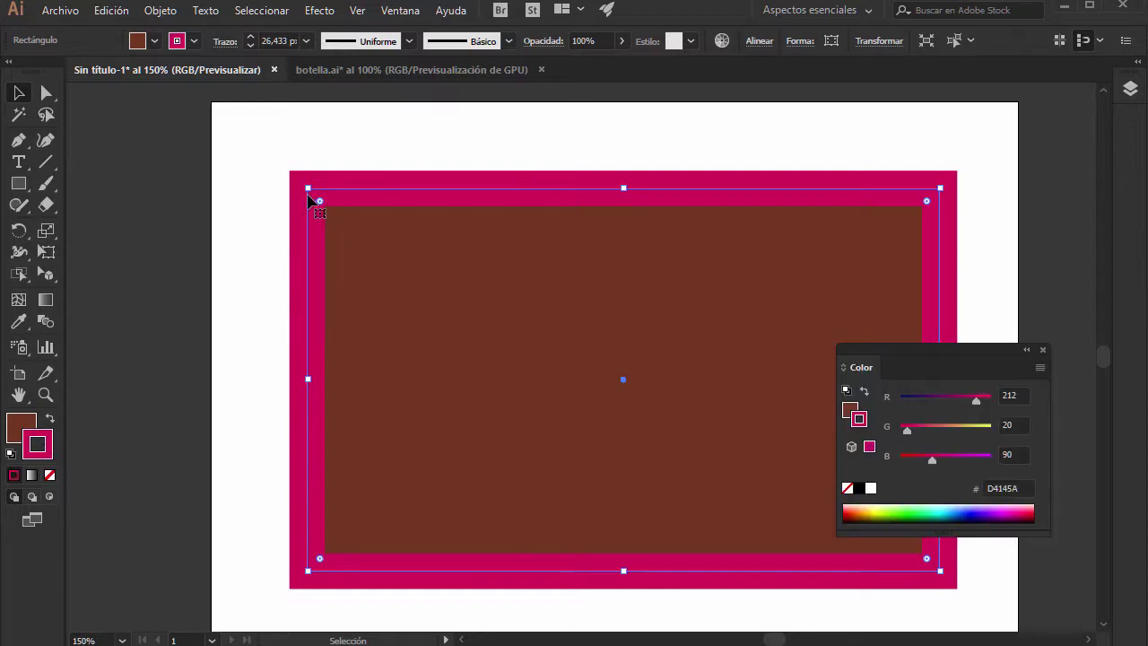
{"action": "left_click", "coordinate": [33, 475]}
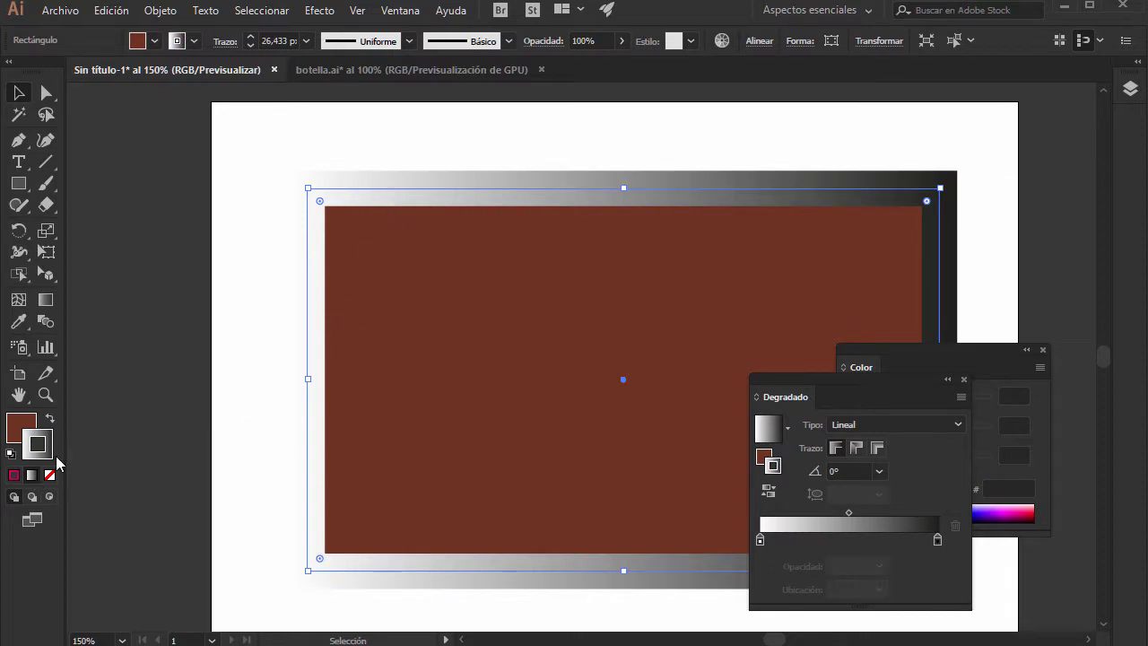
{"action": "left_click", "coordinate": [12, 477]}
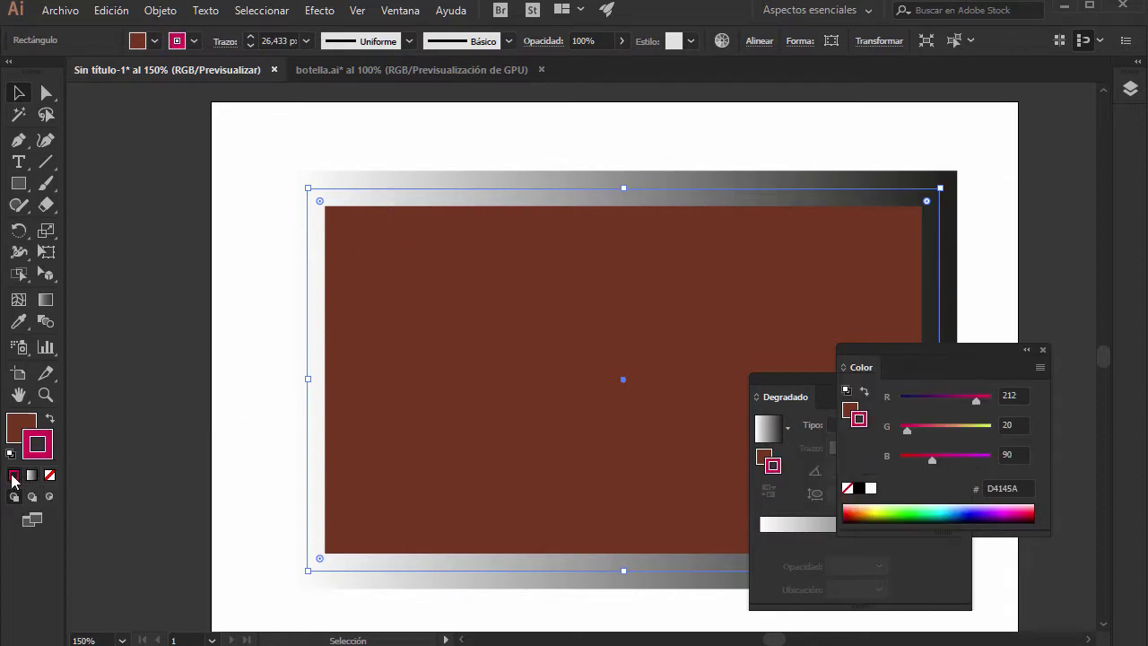
{"action": "left_click", "coordinate": [193, 41]}
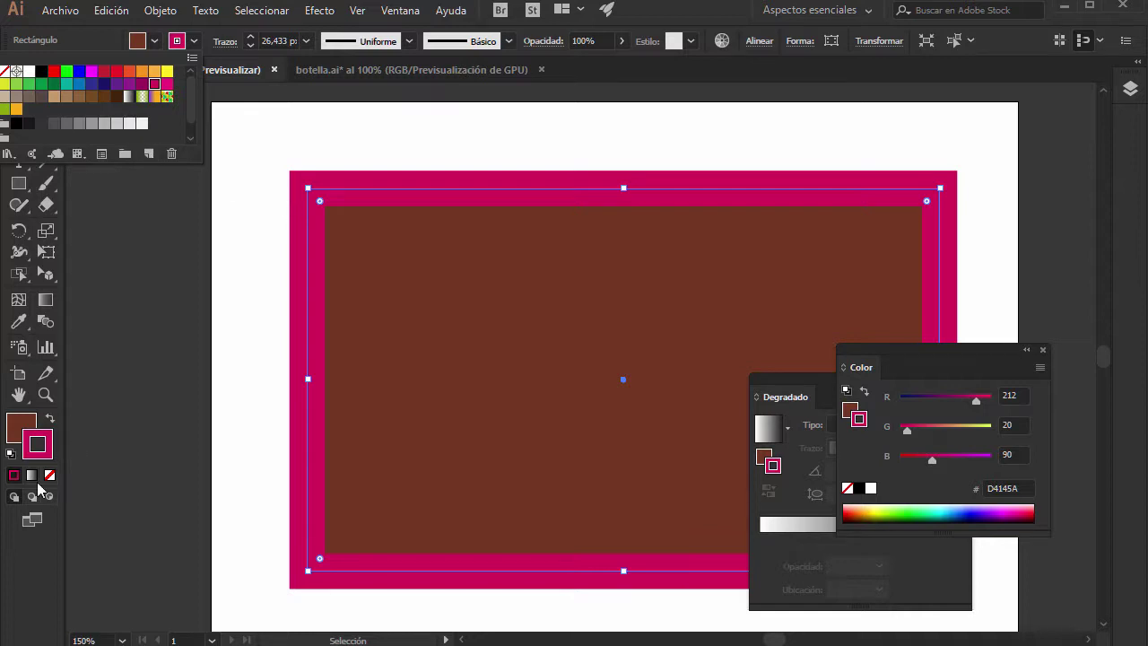
{"action": "left_click", "coordinate": [38, 443]}
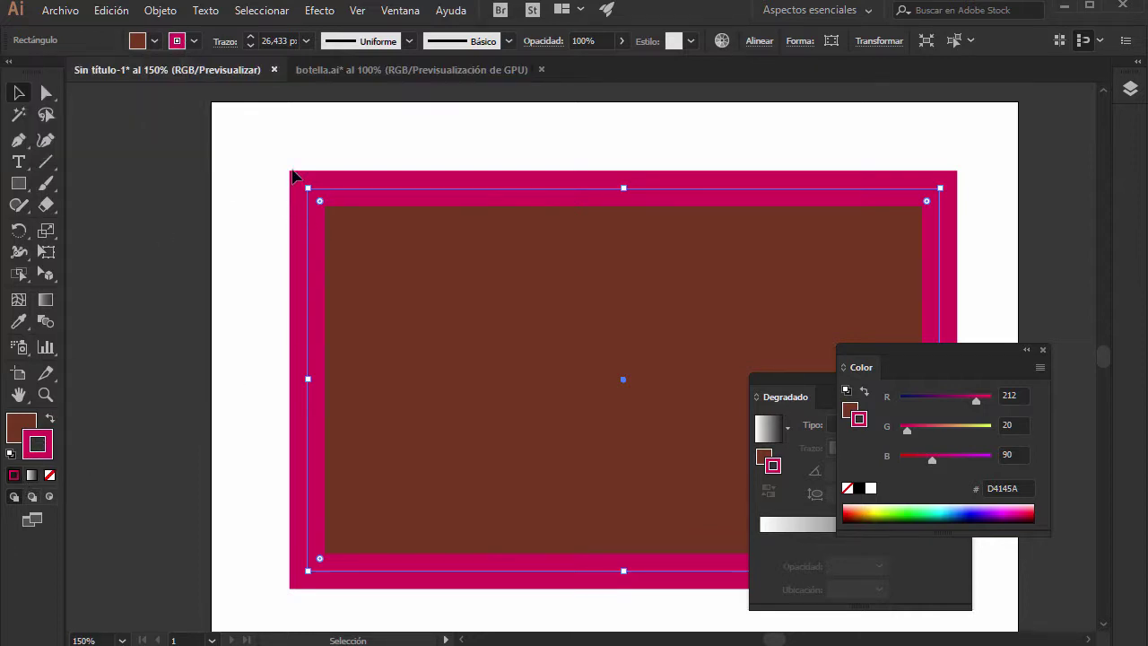
Step: Try the white-to-black and crimson stroke swatches, then set the stroke to None
{"action": "left_click", "coordinate": [194, 45]}
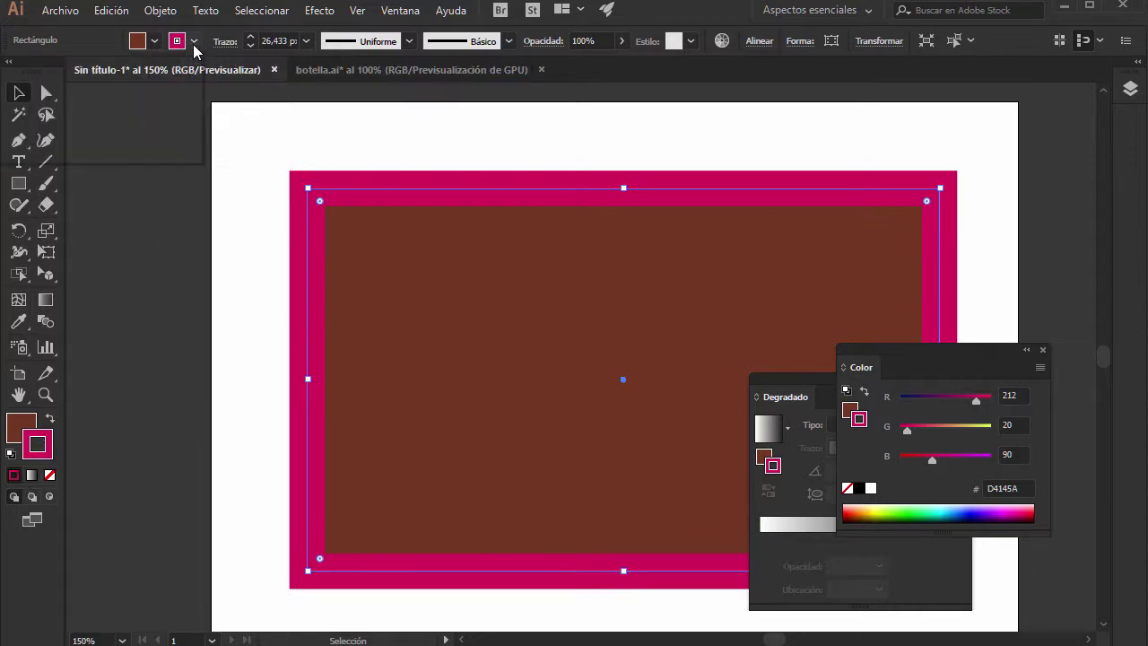
{"action": "left_click", "coordinate": [130, 97]}
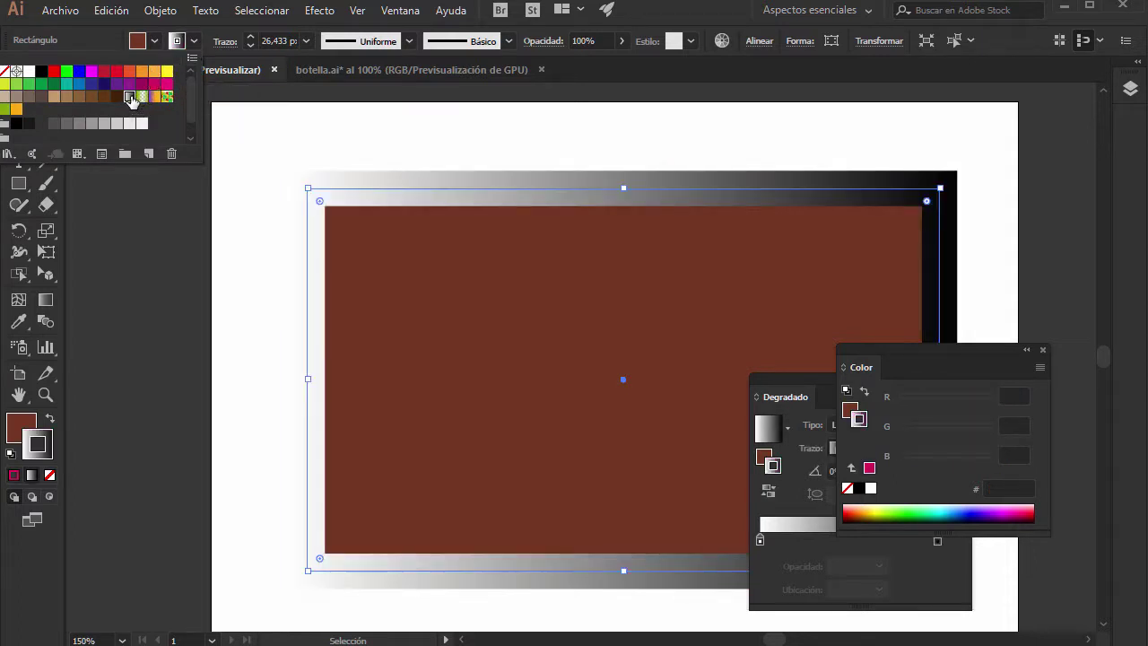
{"action": "left_click", "coordinate": [104, 72]}
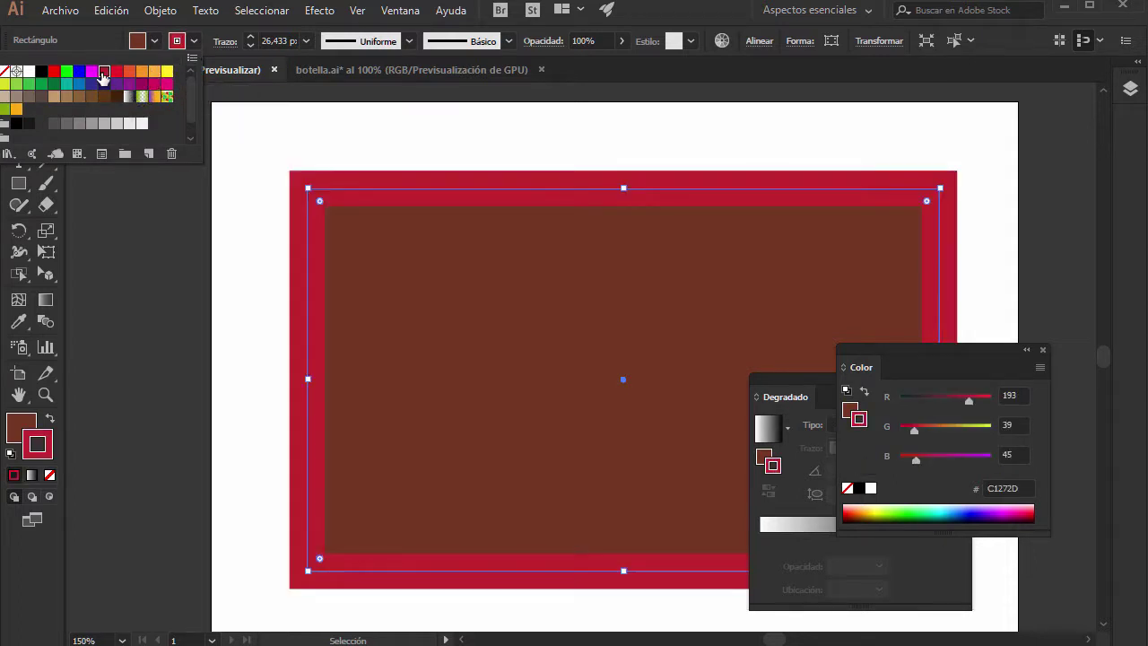
{"action": "left_click", "coordinate": [5, 72]}
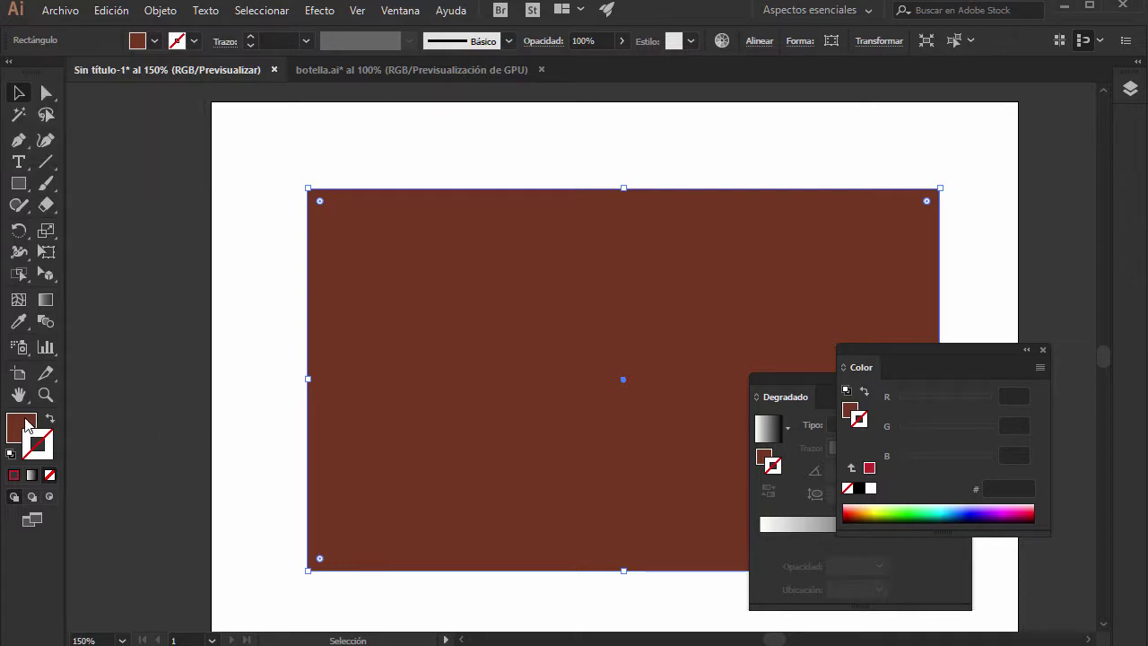
Step: Switch the rectangle's brown fill to the default 0° white-to-black linear gradient
{"action": "double_click", "coordinate": [25, 421]}
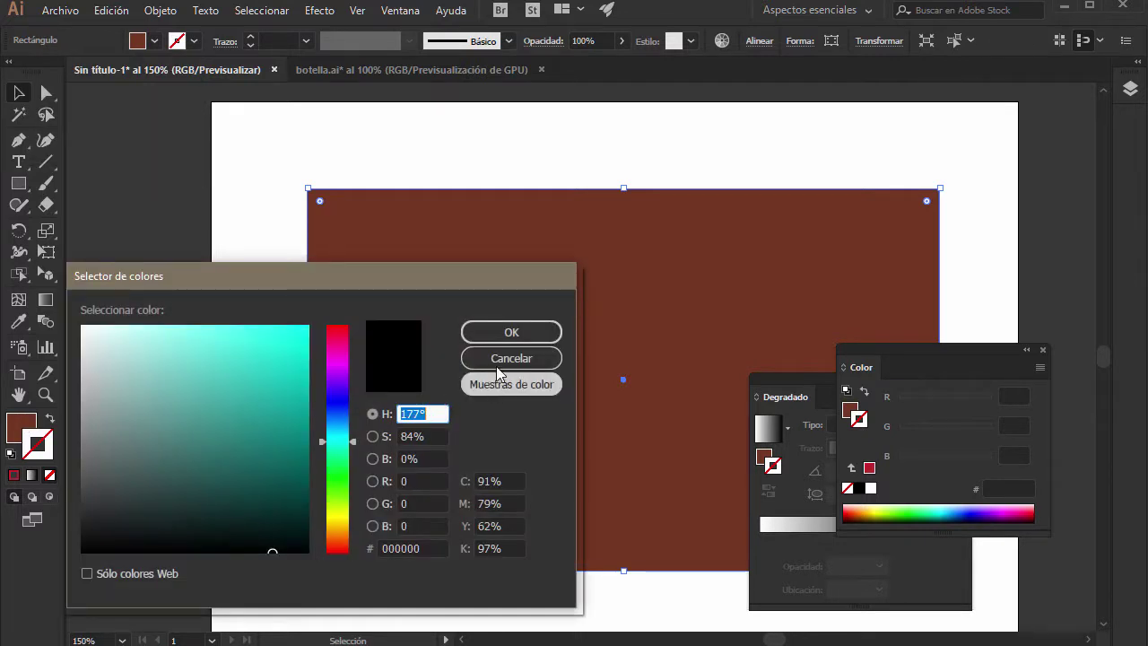
{"action": "key", "text": "Escape"}
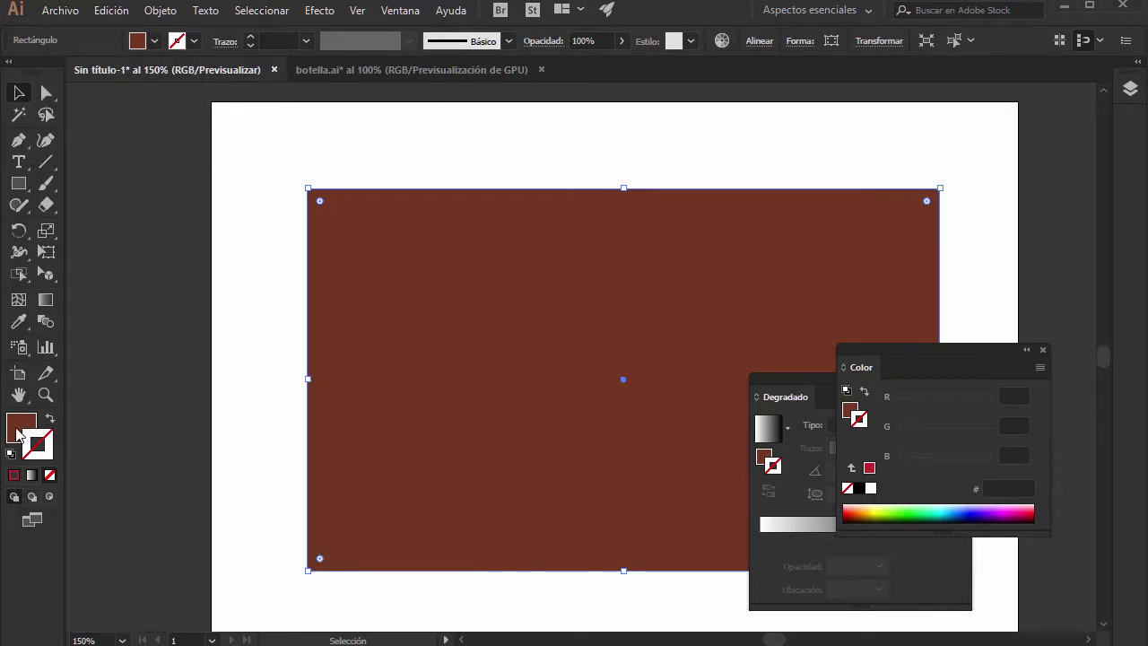
{"action": "left_click", "coordinate": [16, 429]}
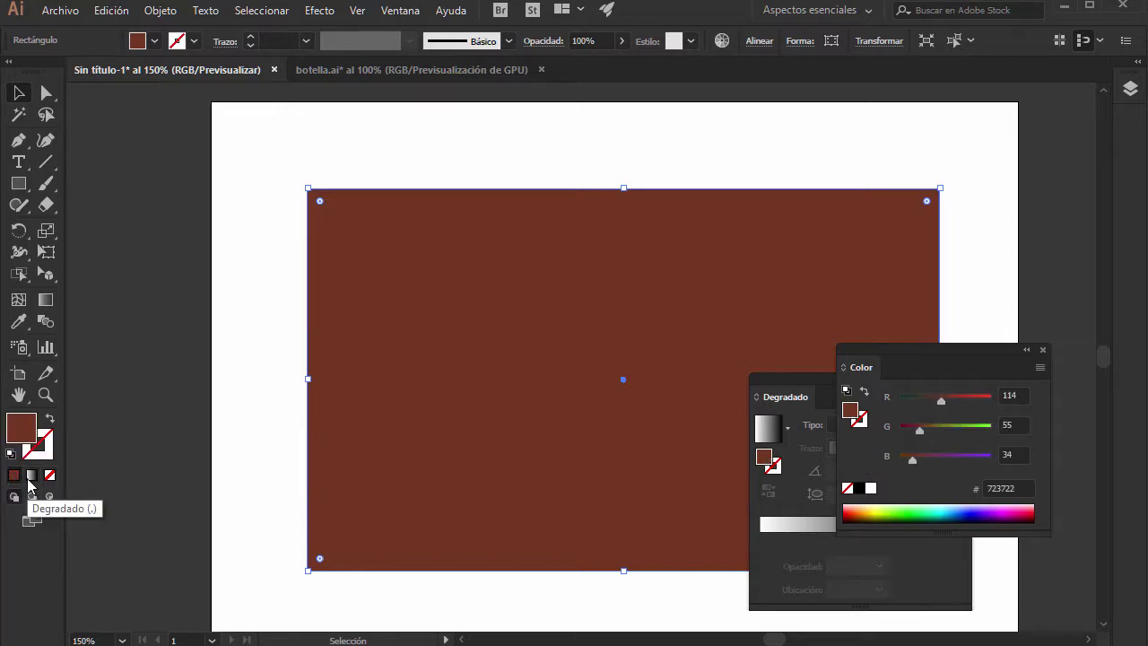
{"action": "left_click", "coordinate": [32, 479]}
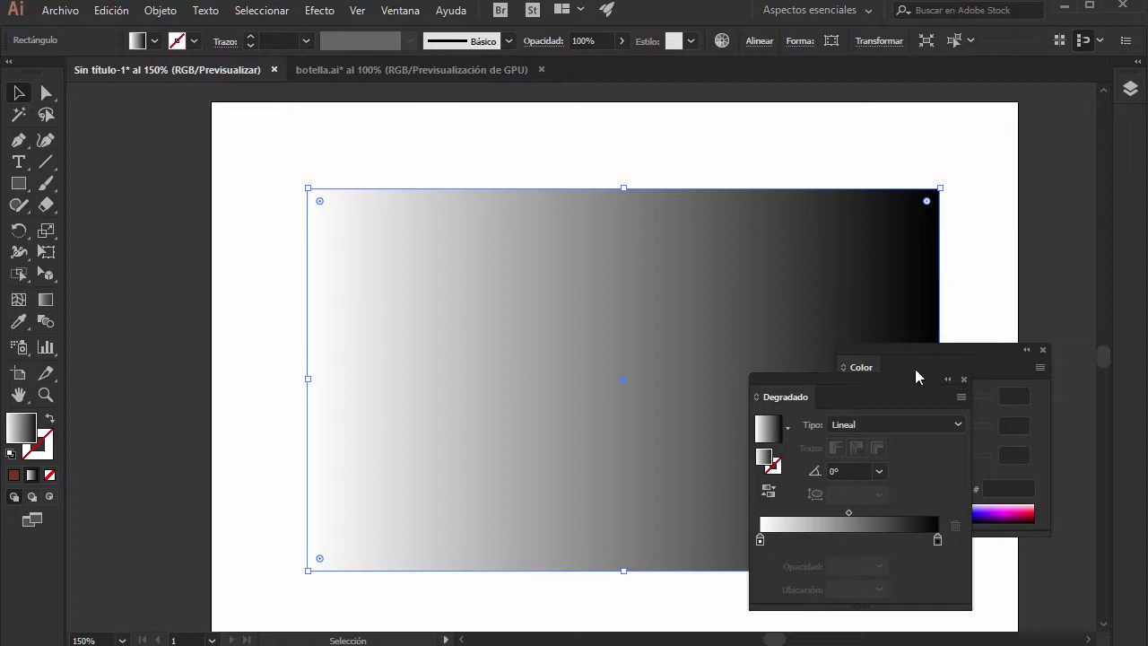
Step: Rearrange the Color and Gradient panels and pan the artboard to view the gradient rectangle
{"action": "left_click_drag", "start_coordinate": [924, 351], "coordinate": [937, 151]}
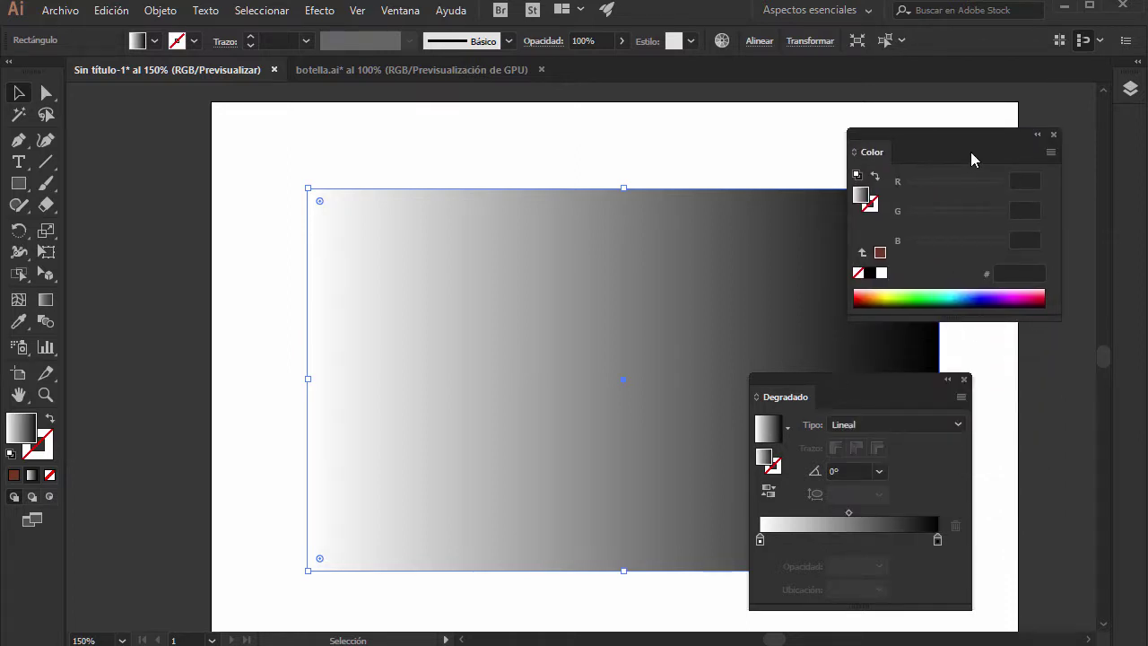
{"action": "left_click_drag", "start_coordinate": [873, 377], "coordinate": [974, 379]}
{"action": "mouse_move", "coordinate": [726, 349]}
{"action": "left_mouse_down"}
{"action": "mouse_move", "coordinate": [585, 331]}
{"action": "mouse_move", "coordinate": [562, 340]}
{"action": "left_mouse_up"}
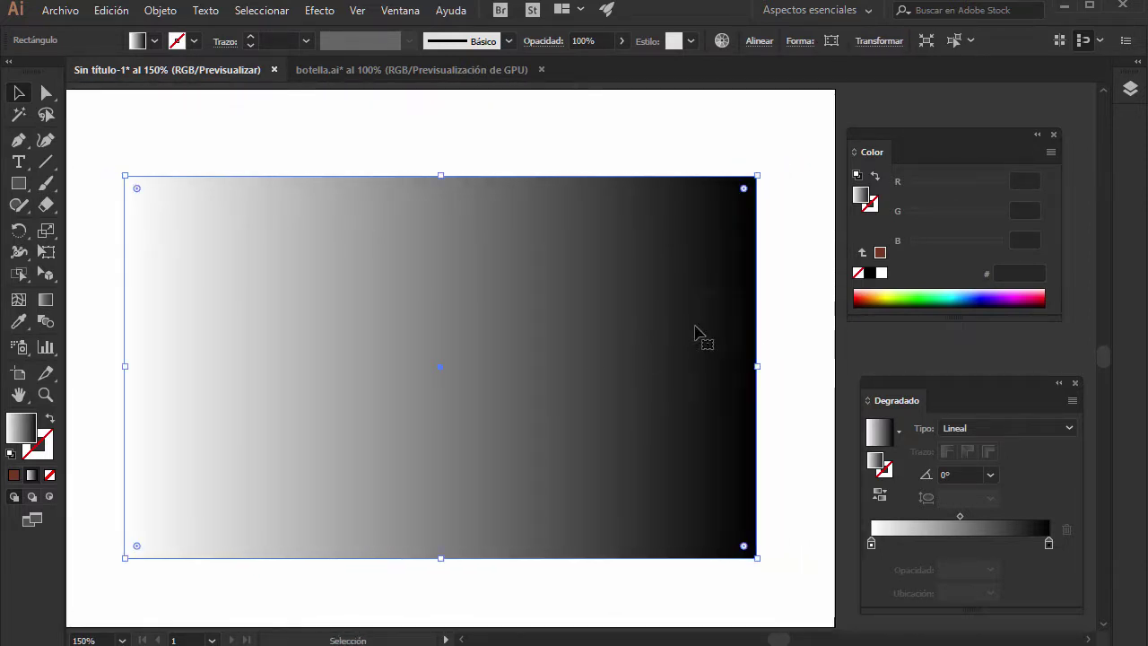
{"action": "left_click_drag", "start_coordinate": [937, 378], "coordinate": [932, 345]}
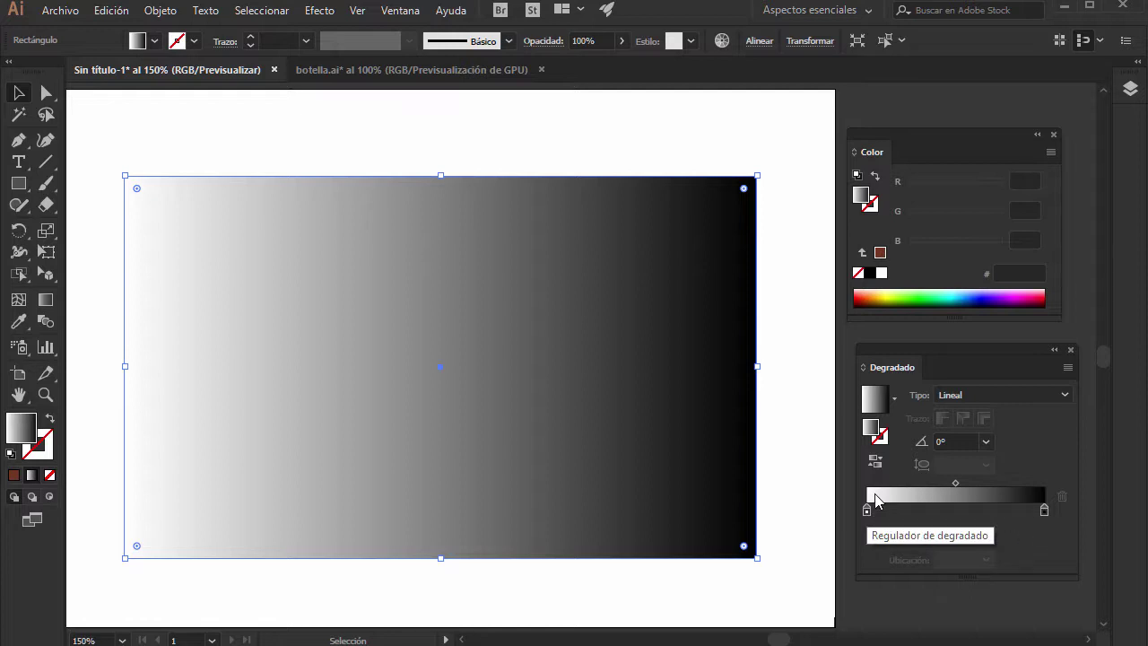
Step: Set the gradient's left stop to yellow-green CAE700
{"action": "left_click", "coordinate": [867, 511]}
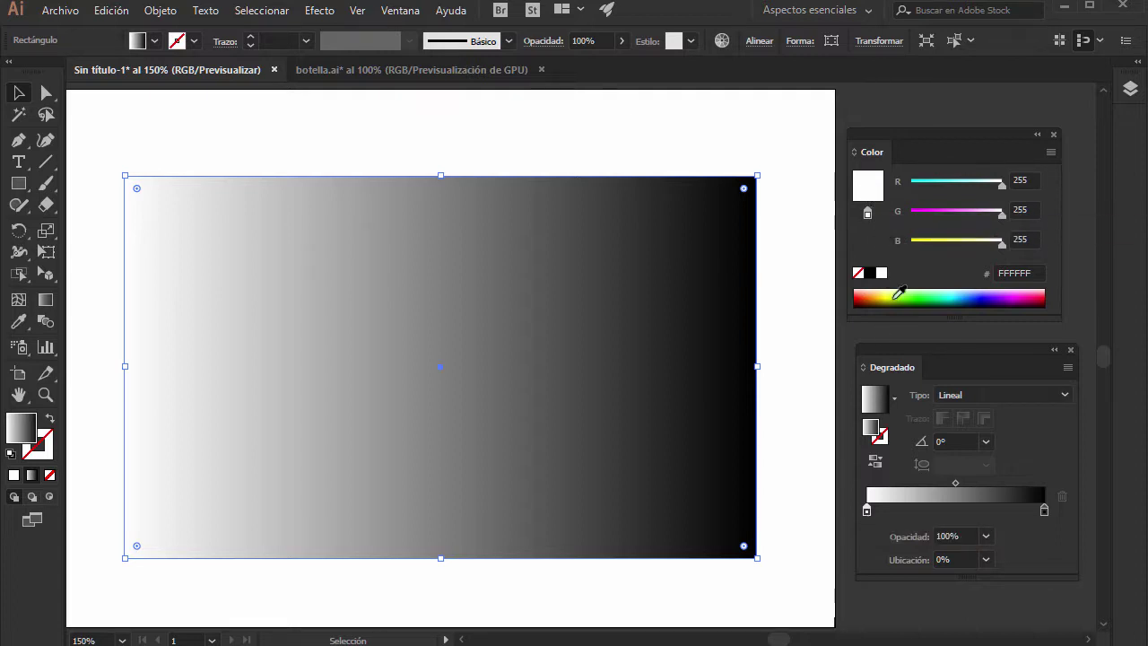
{"action": "left_click", "coordinate": [893, 294]}
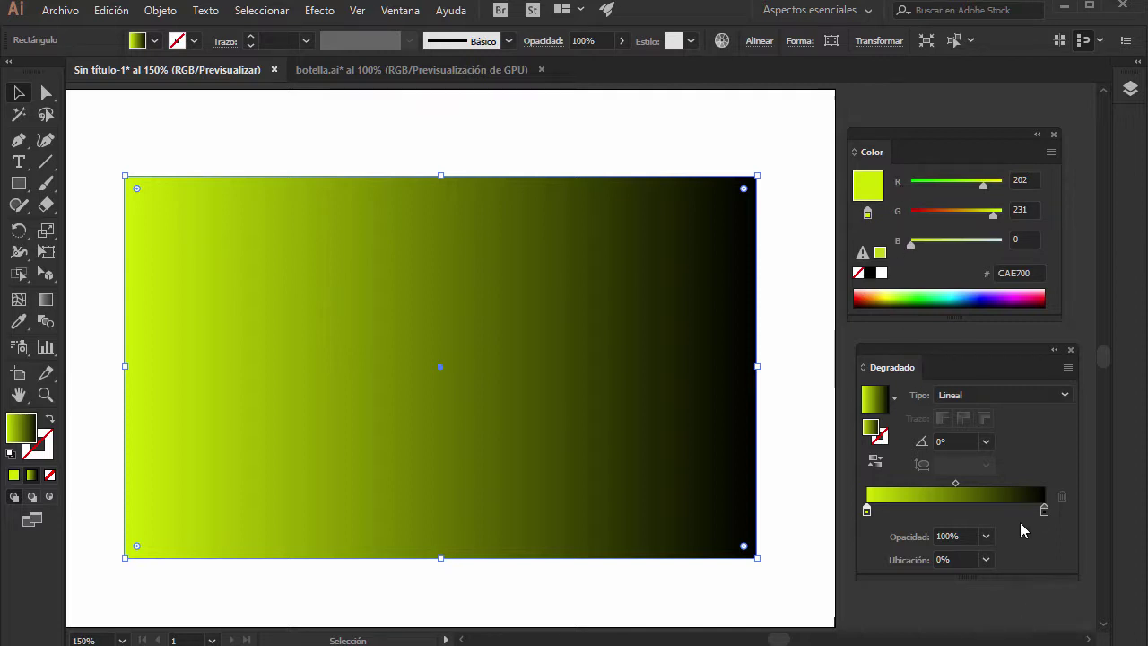
Step: Set the gradient's right stop to magenta D00069
{"action": "left_click", "coordinate": [1043, 512]}
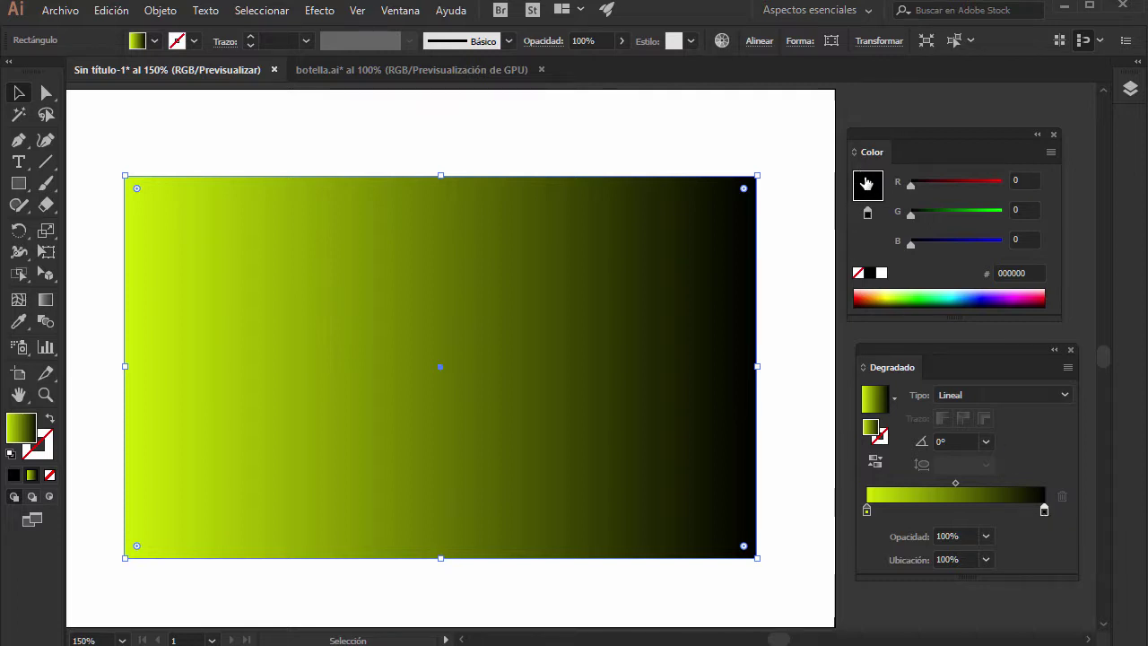
{"action": "left_click", "coordinate": [1030, 296]}
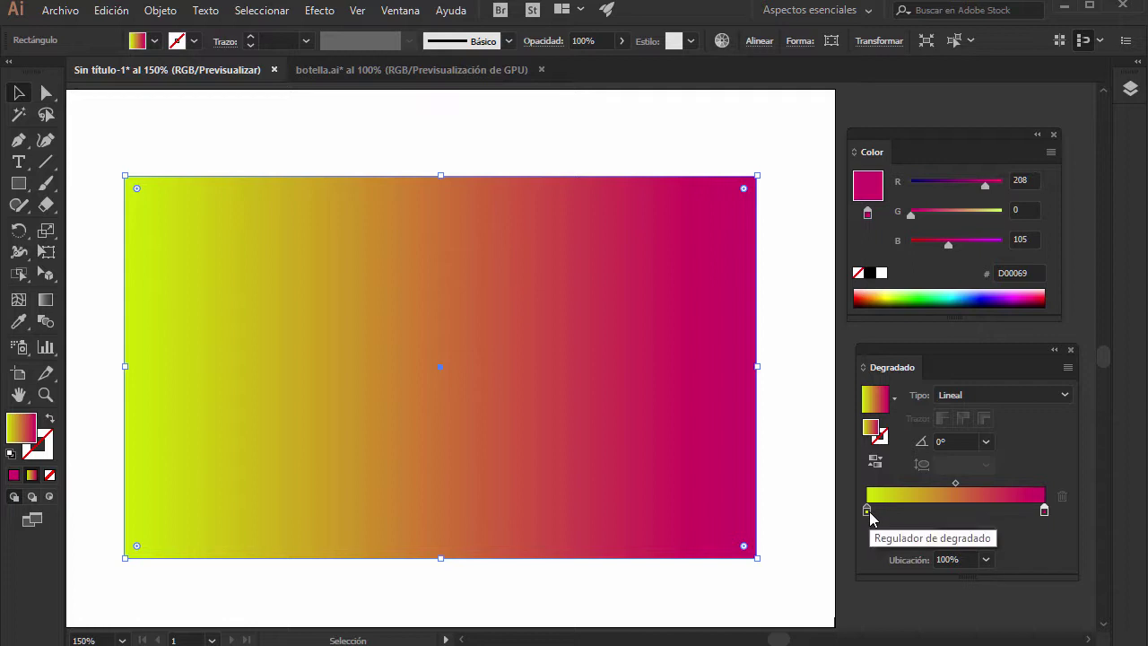
Step: Add gradient stops at 33.91% (dark blue 0B008B) and 67.08% (orange)
{"action": "left_click", "coordinate": [927, 511]}
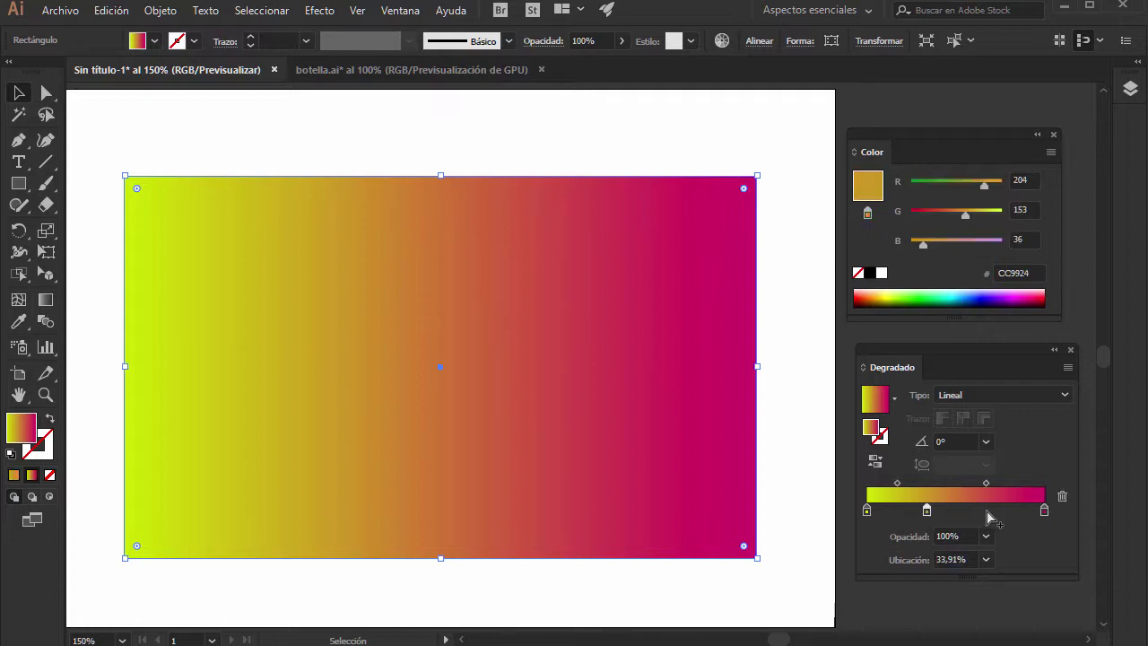
{"action": "left_click", "coordinate": [987, 513]}
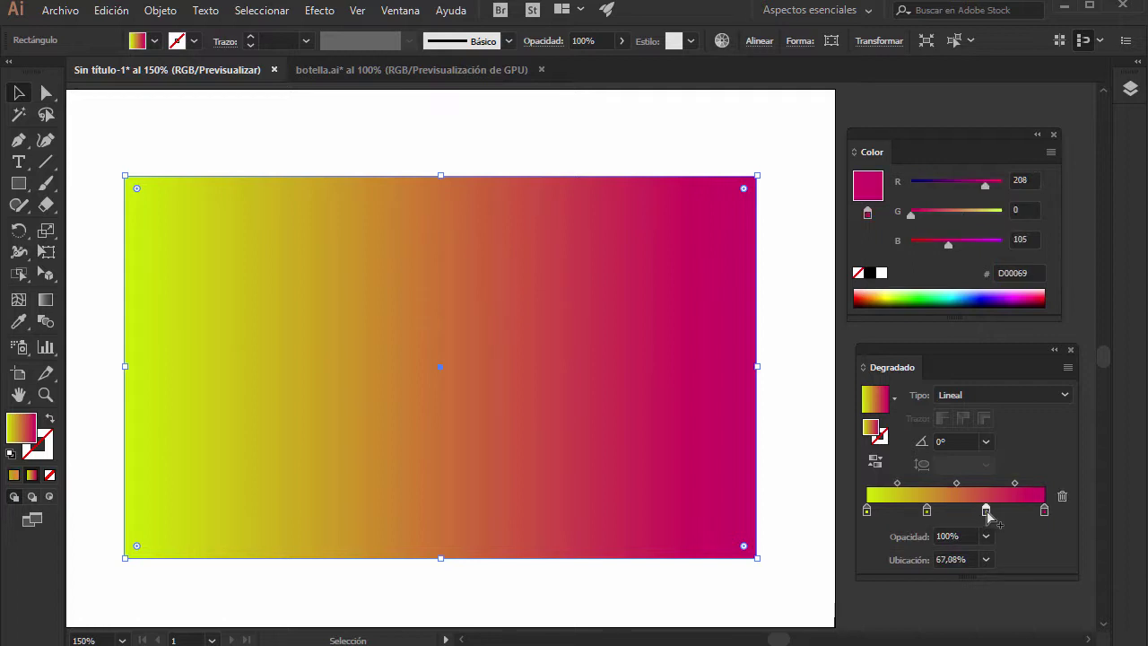
{"action": "left_click", "coordinate": [929, 514]}
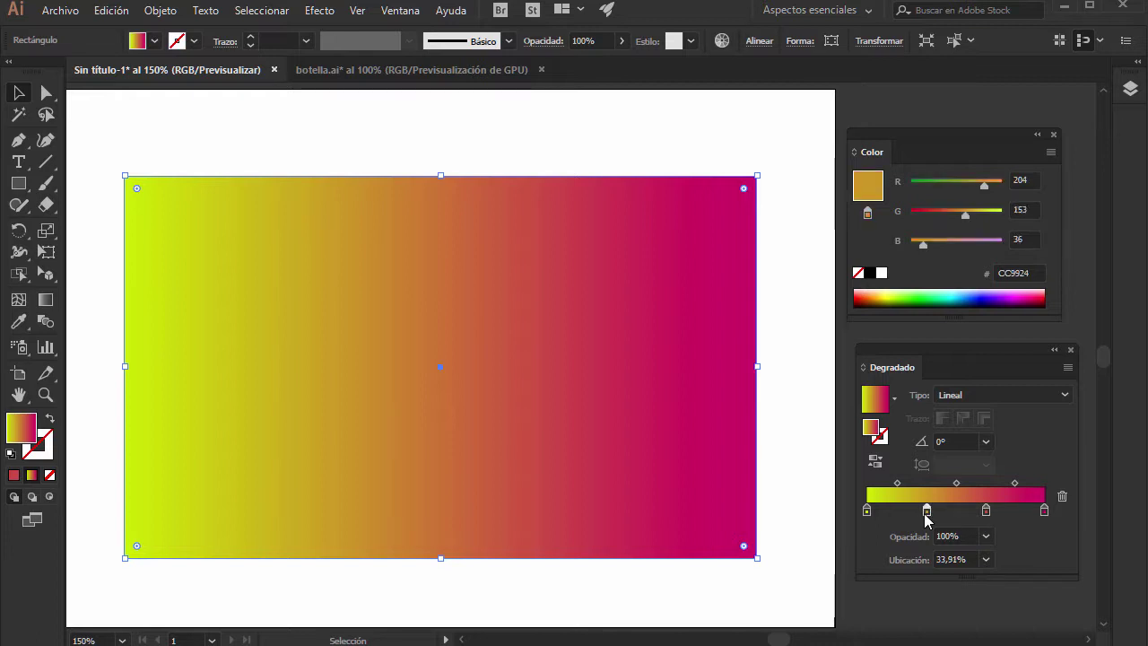
{"action": "left_click", "coordinate": [986, 300]}
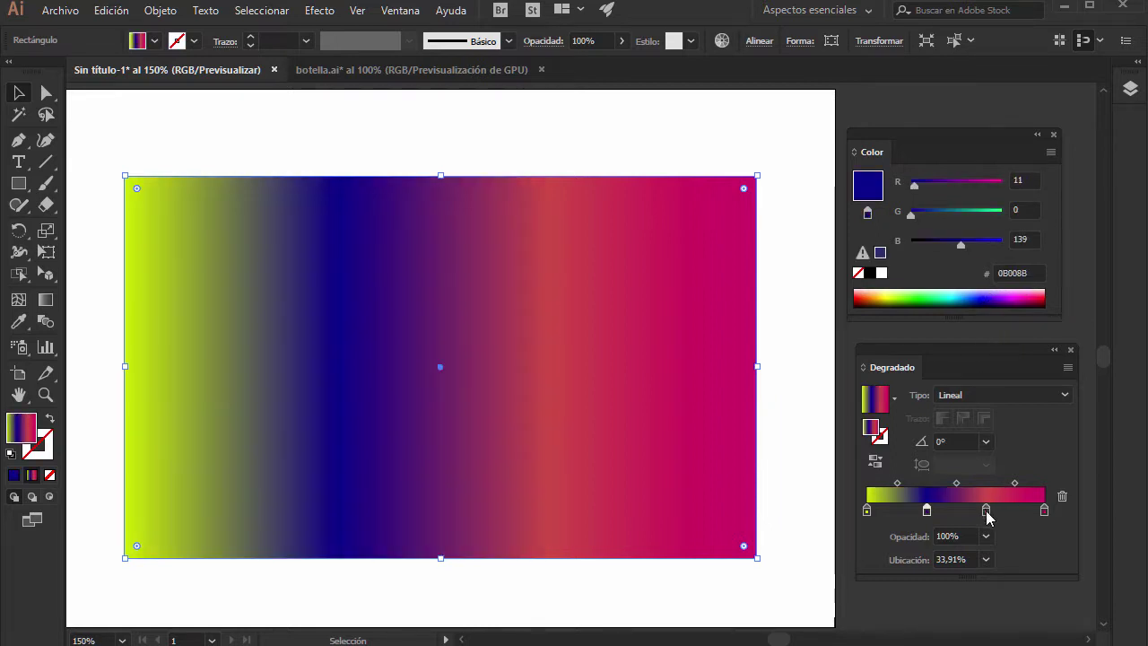
{"action": "left_click", "coordinate": [986, 511]}
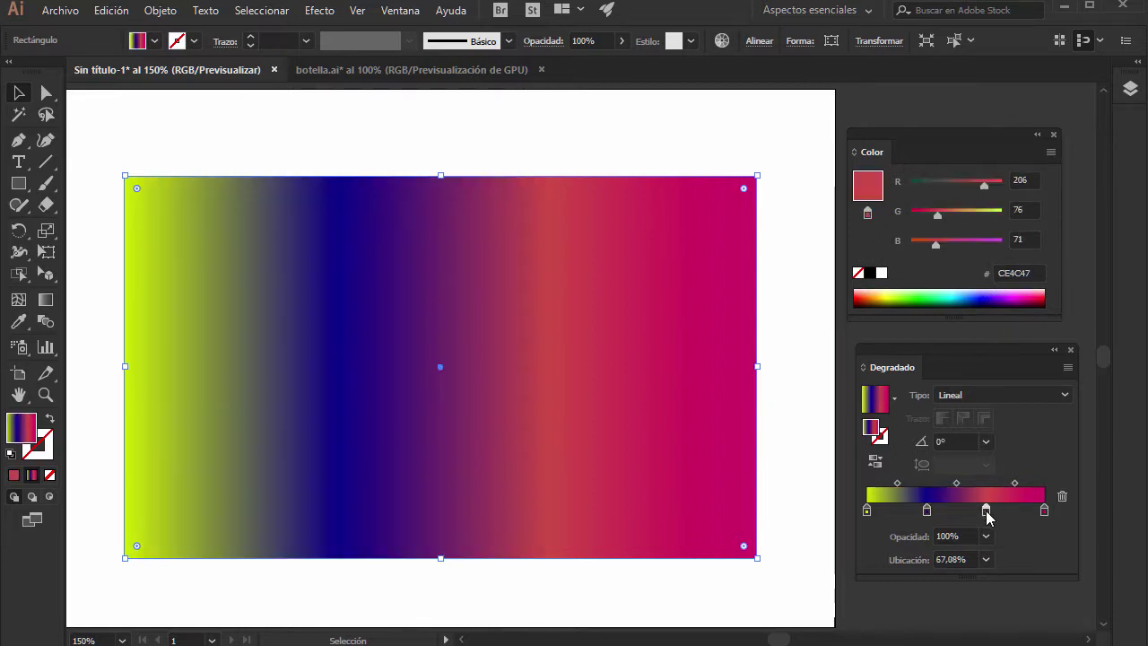
{"action": "left_click", "coordinate": [875, 293]}
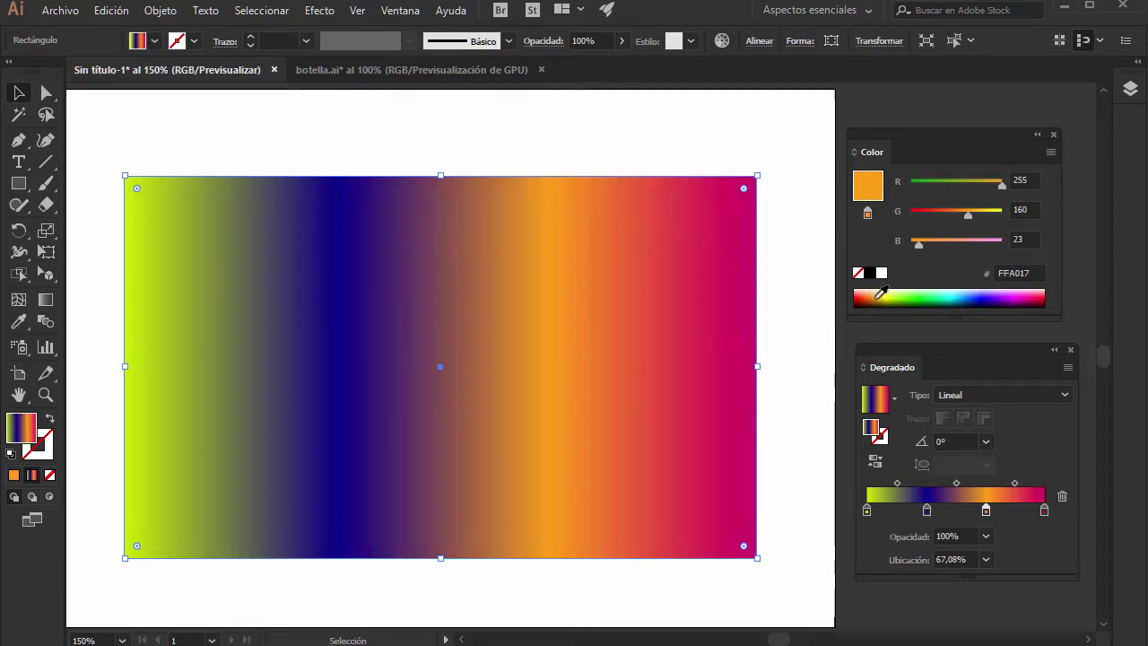
Step: Inspect the magenta, yellow-green and dark blue stops in turn
{"action": "left_click", "coordinate": [1045, 511]}
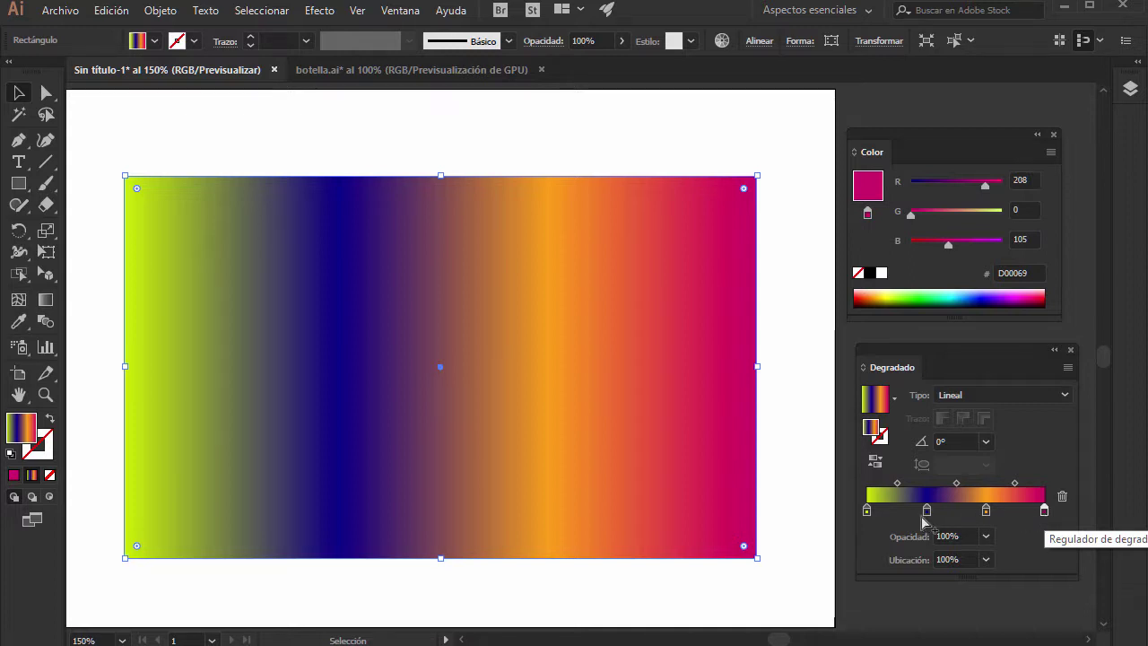
{"action": "left_click", "coordinate": [867, 511]}
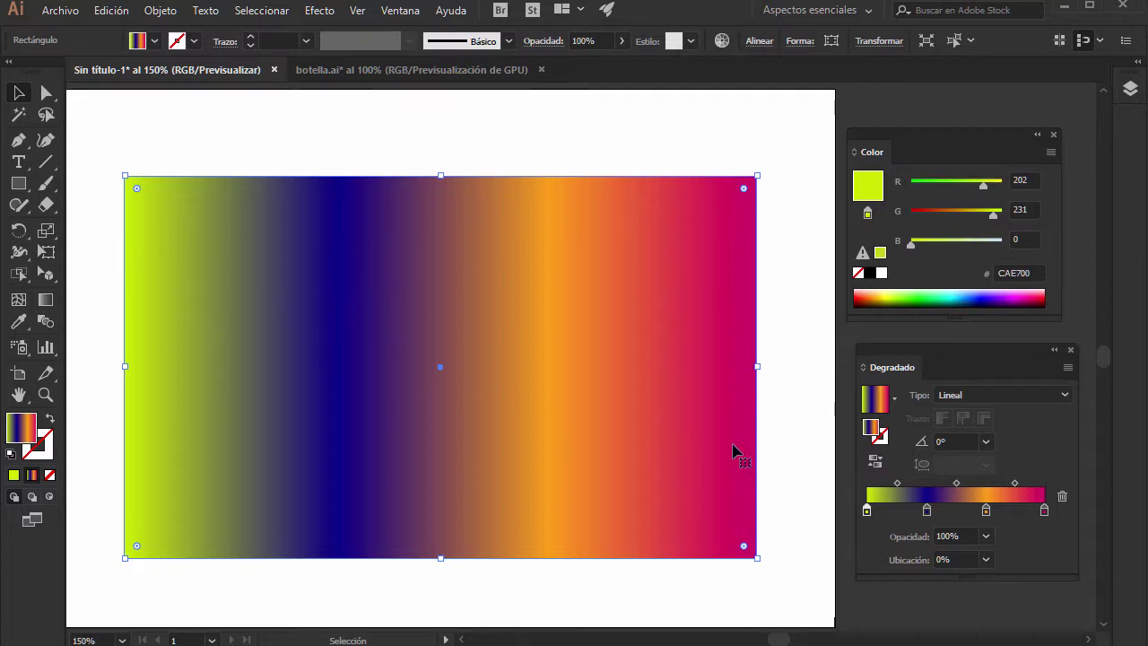
{"action": "left_click", "coordinate": [927, 511]}
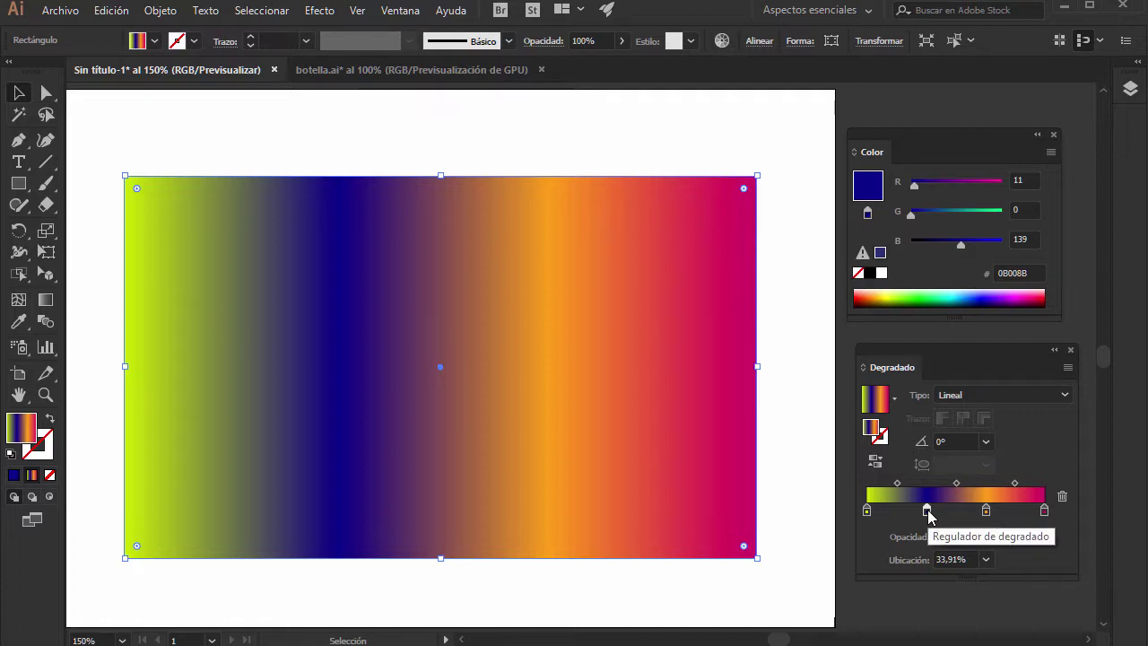
Step: Drag the dark blue stop through 19.06% and back, settling at 36.39%
{"action": "left_click_drag", "start_coordinate": [927, 511], "coordinate": [901, 512]}
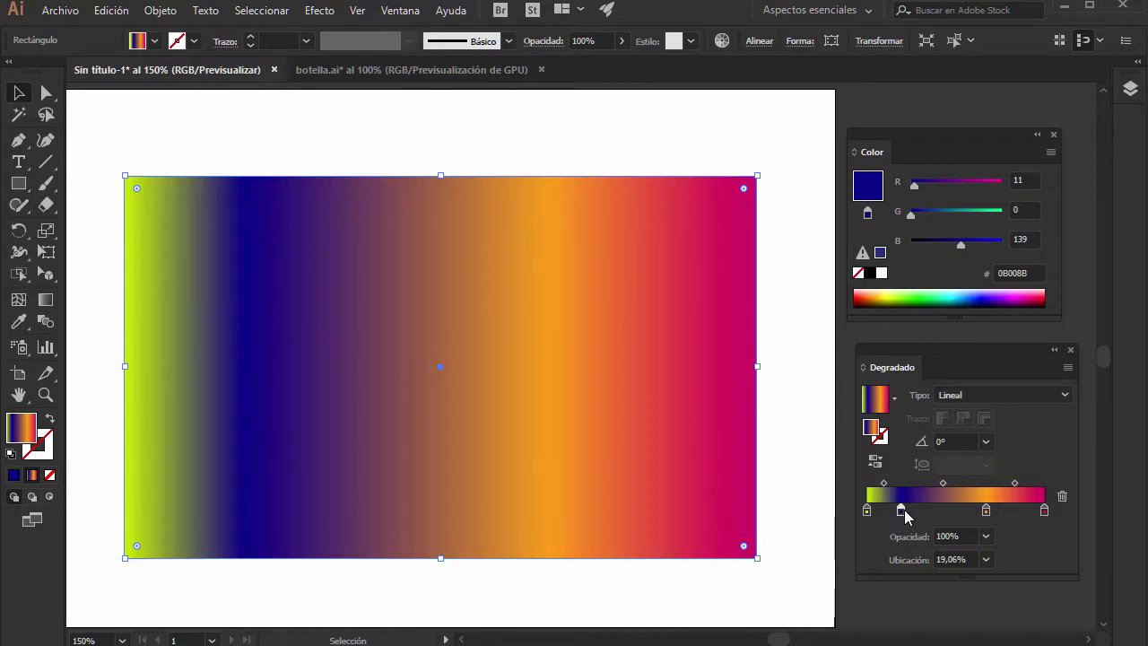
{"action": "left_click_drag", "start_coordinate": [902, 511], "coordinate": [961, 510]}
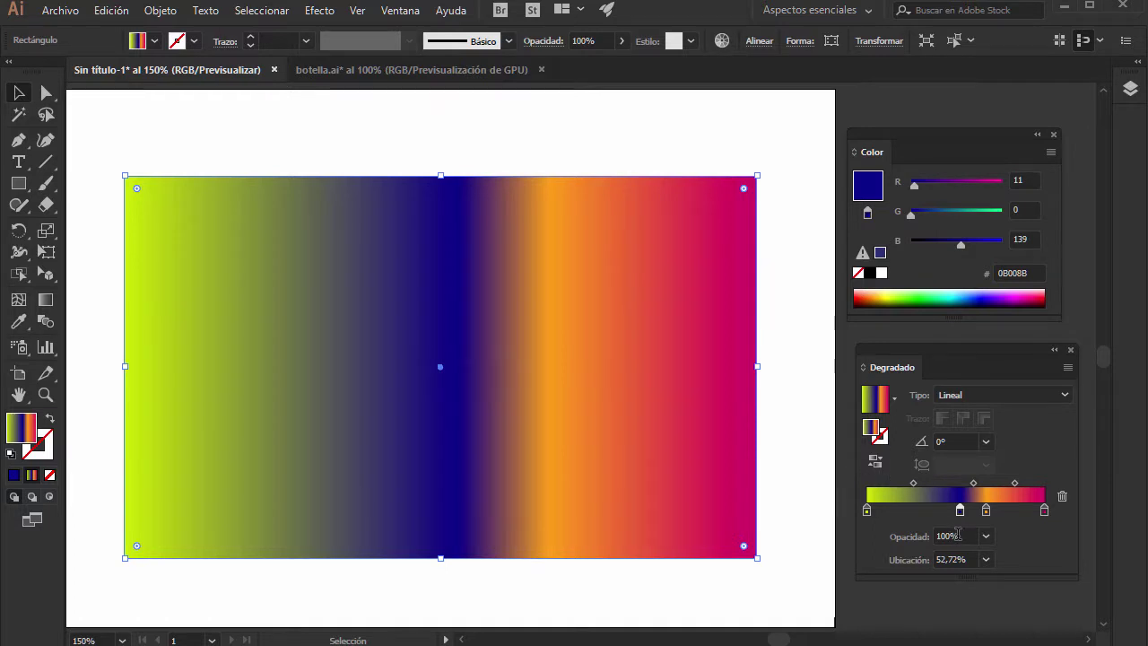
{"action": "left_click_drag", "start_coordinate": [961, 510], "coordinate": [931, 510]}
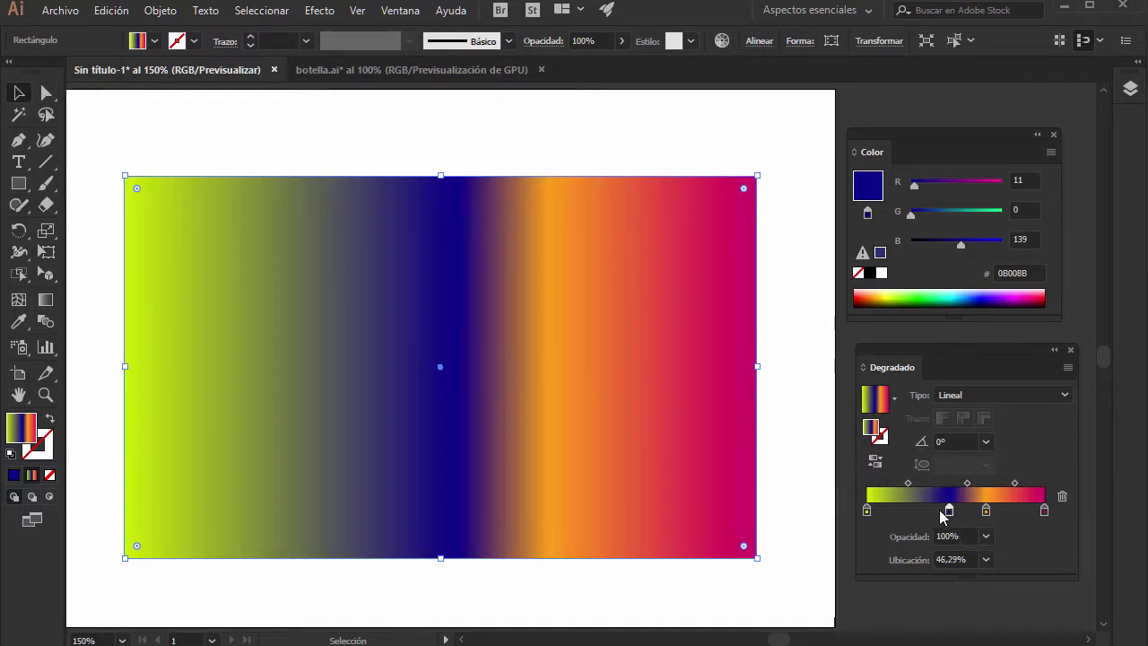
{"action": "left_click", "coordinate": [986, 559]}
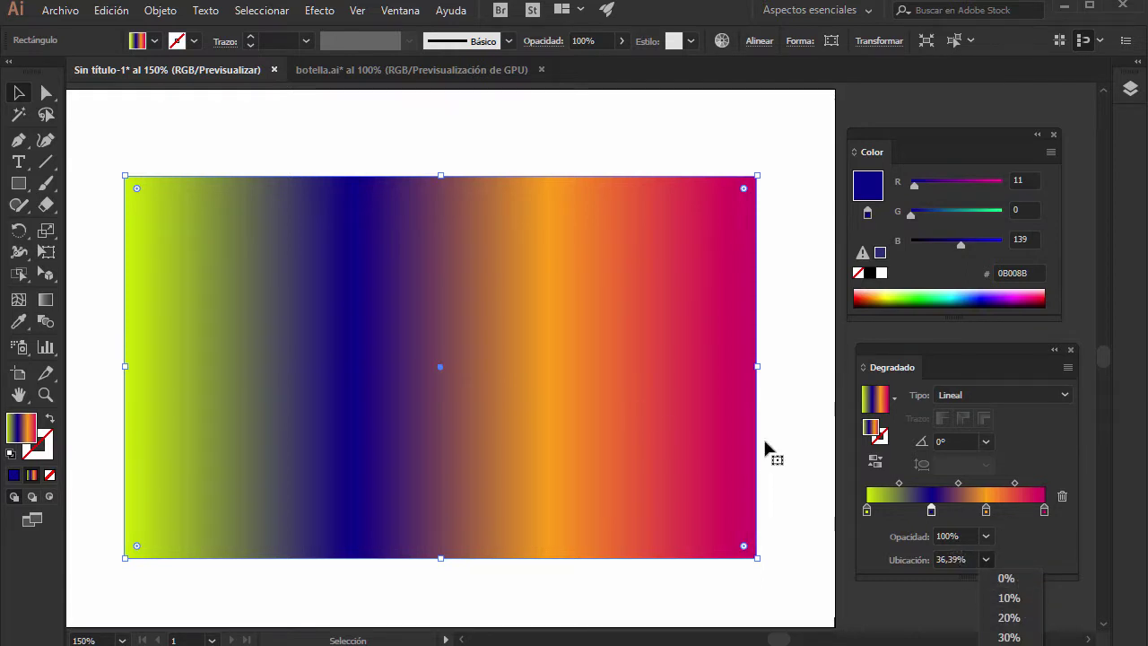
{"action": "left_click", "coordinate": [960, 536]}
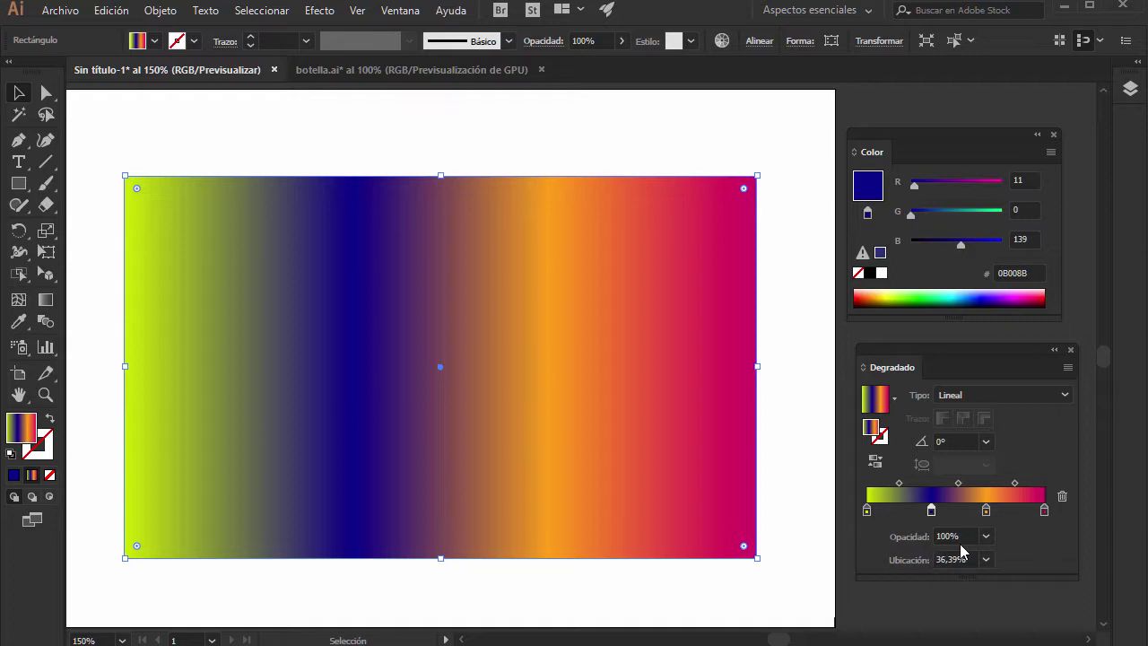
{"action": "left_click", "coordinate": [986, 535]}
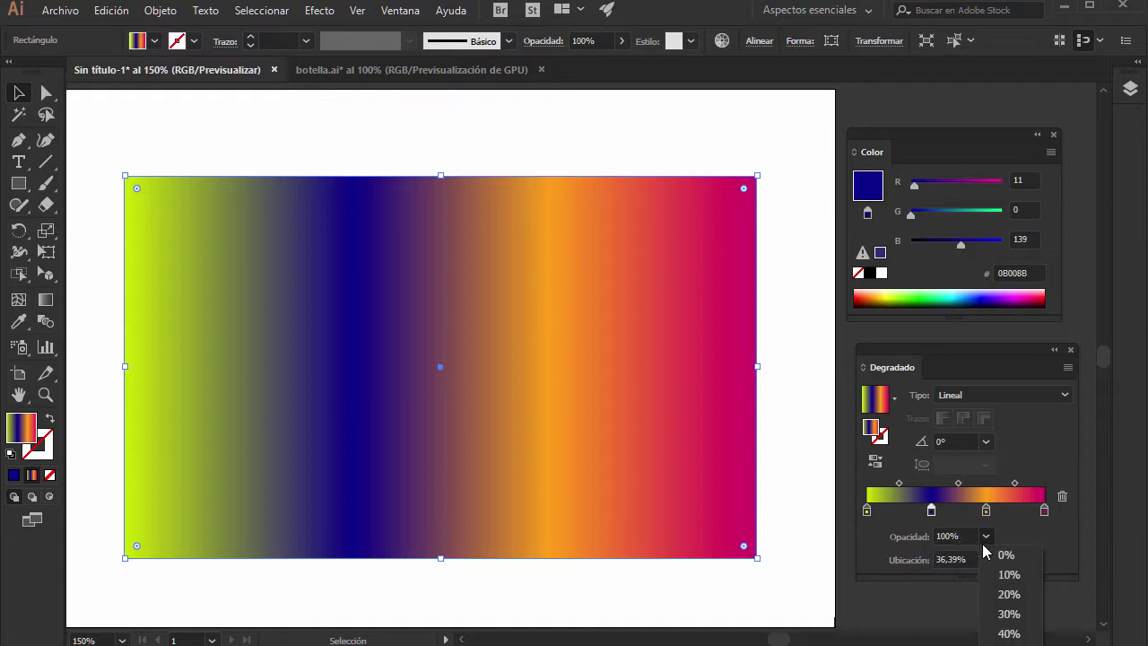
{"action": "left_click", "coordinate": [1009, 633]}
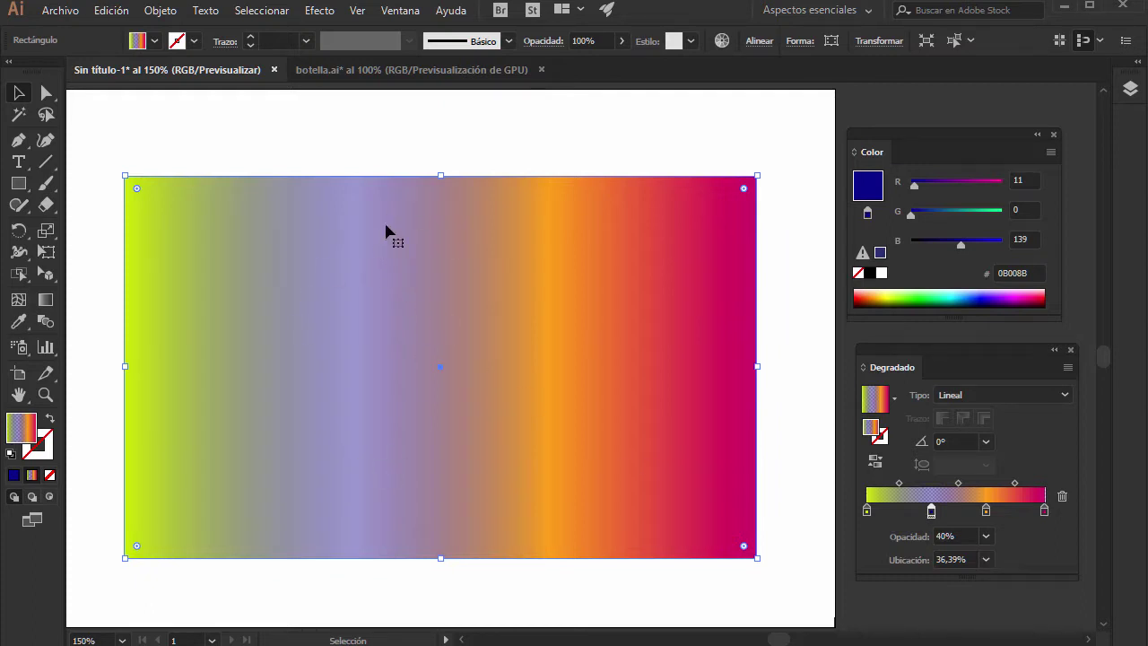
{"action": "left_click", "coordinate": [986, 537]}
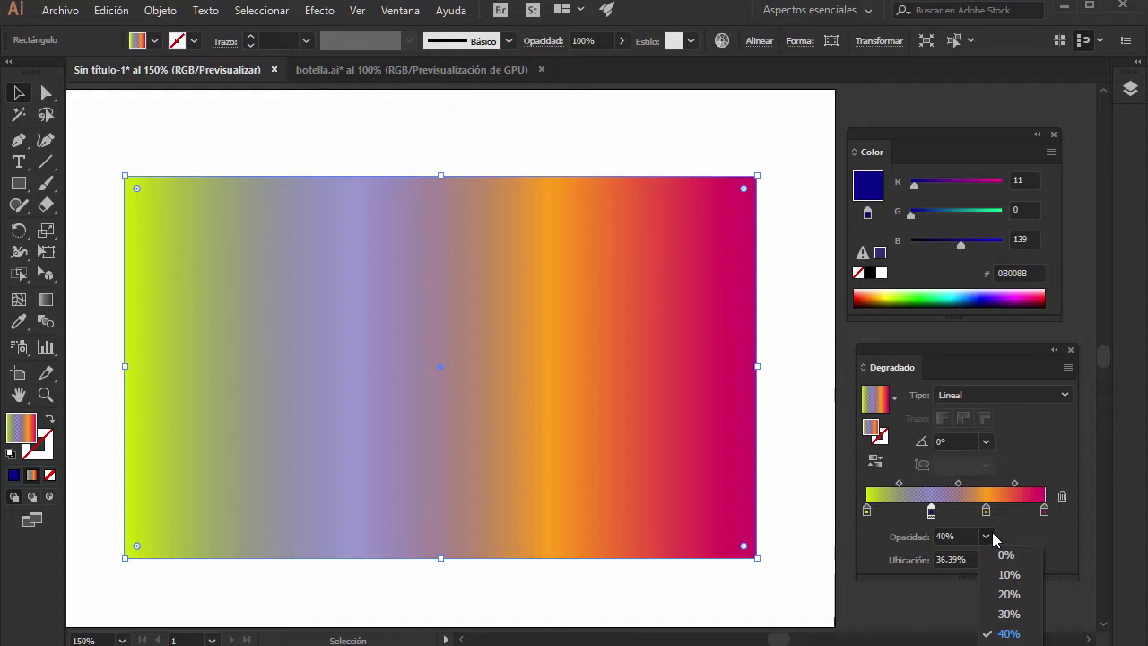
{"action": "left_click", "coordinate": [1034, 535]}
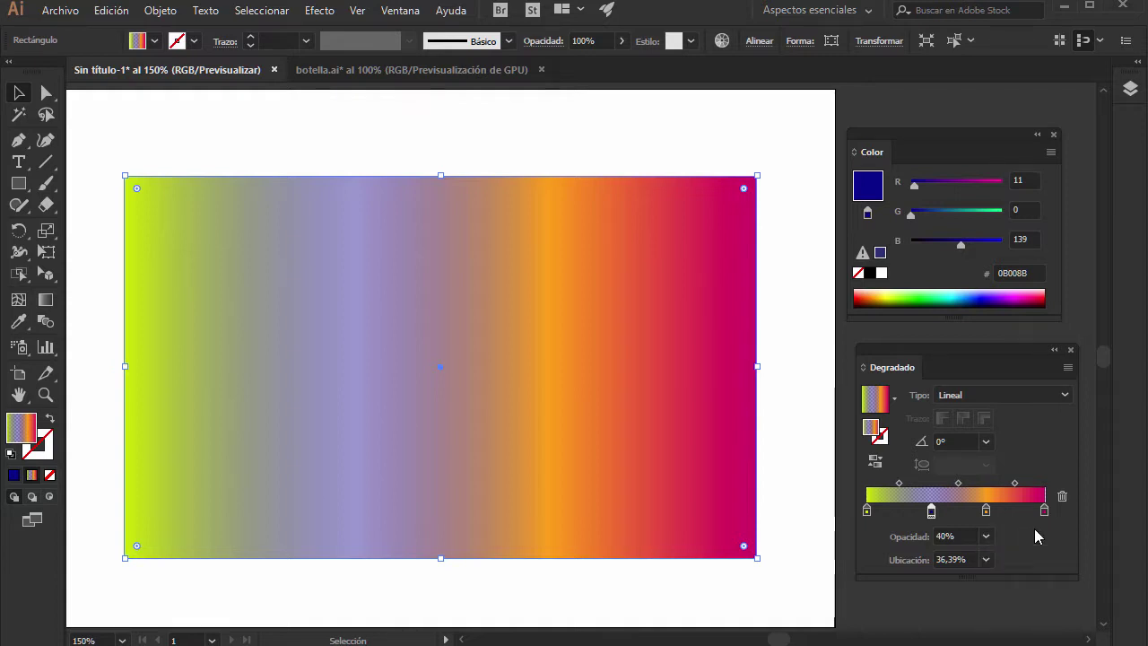
{"action": "key", "text": "ctrl+z"}
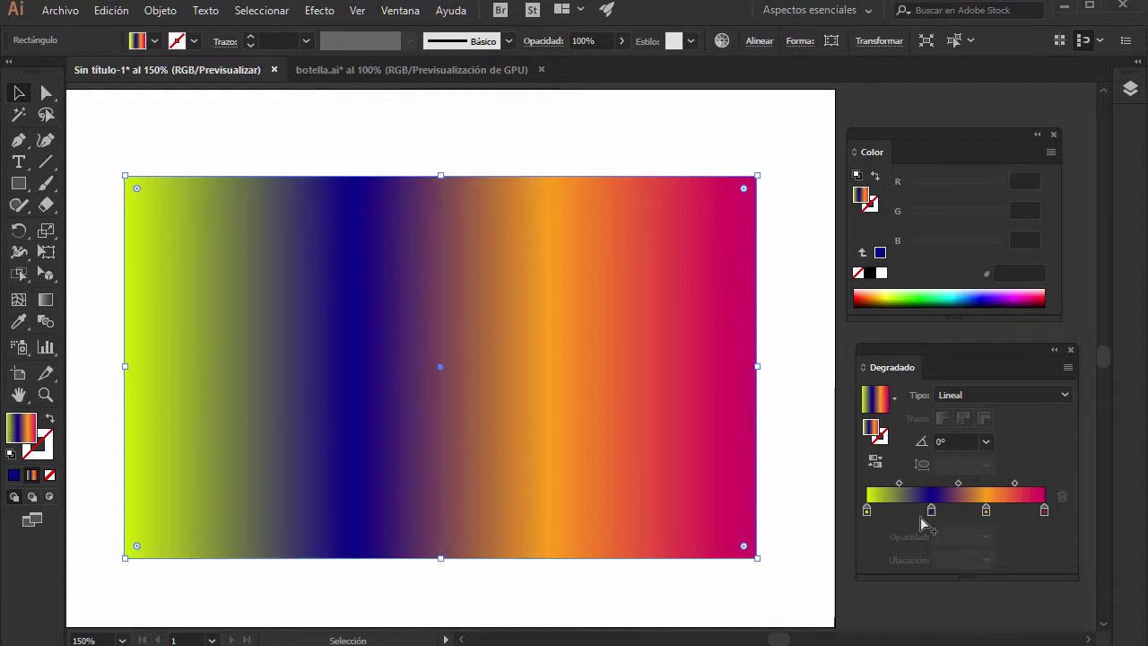
{"action": "left_click", "coordinate": [932, 511]}
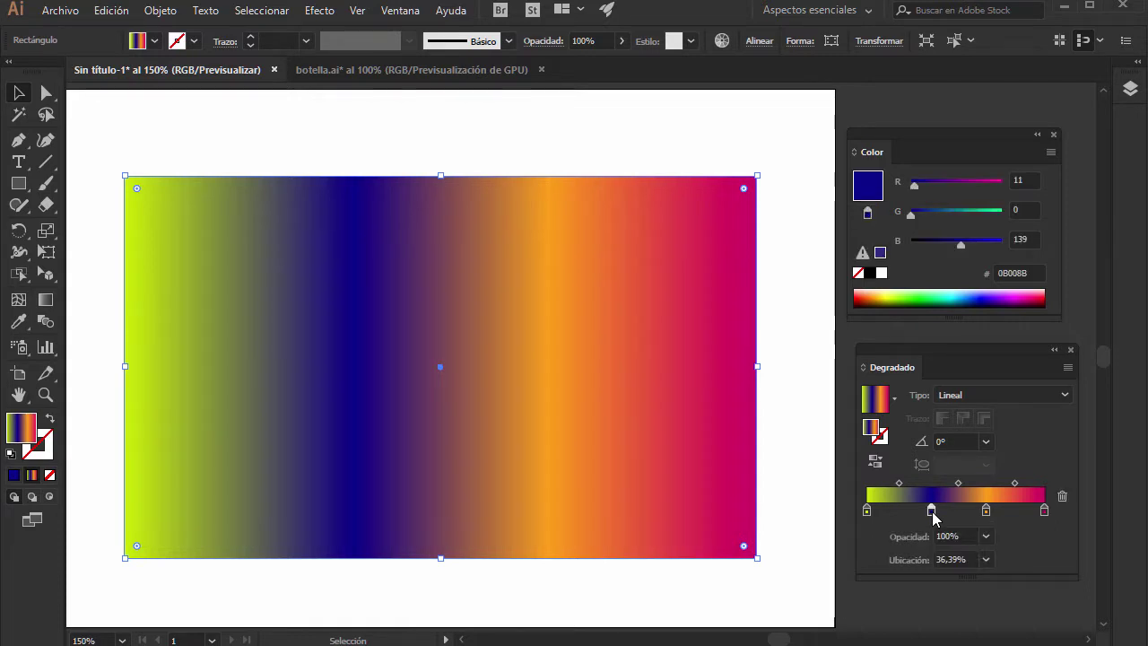
{"action": "left_click", "coordinate": [867, 511]}
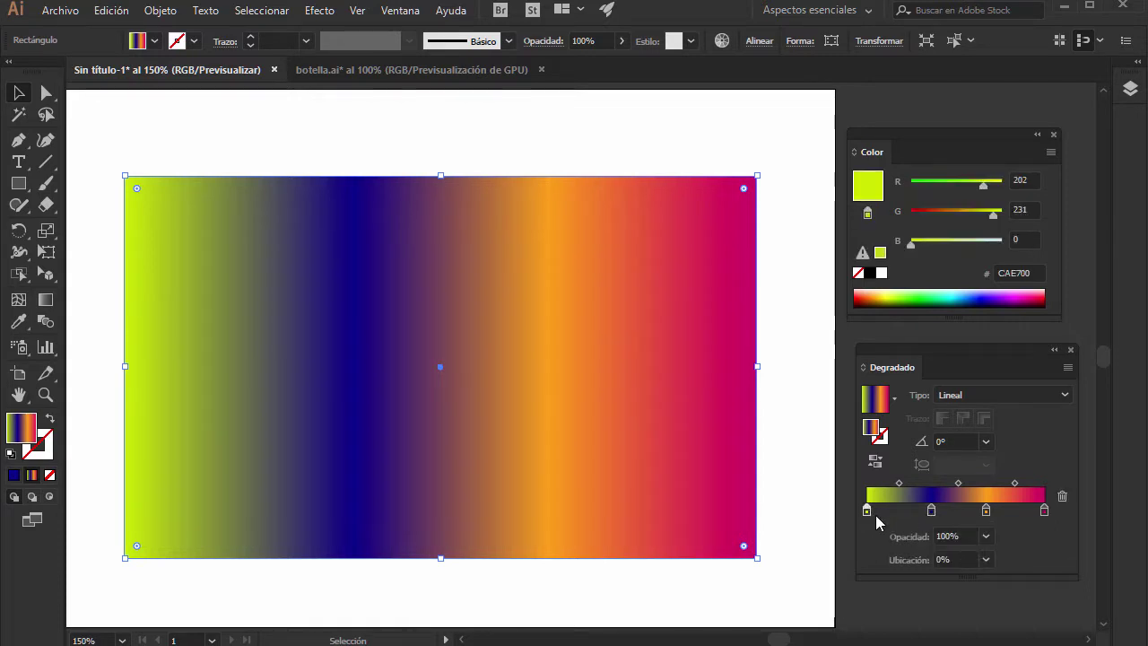
{"action": "left_click", "coordinate": [986, 510]}
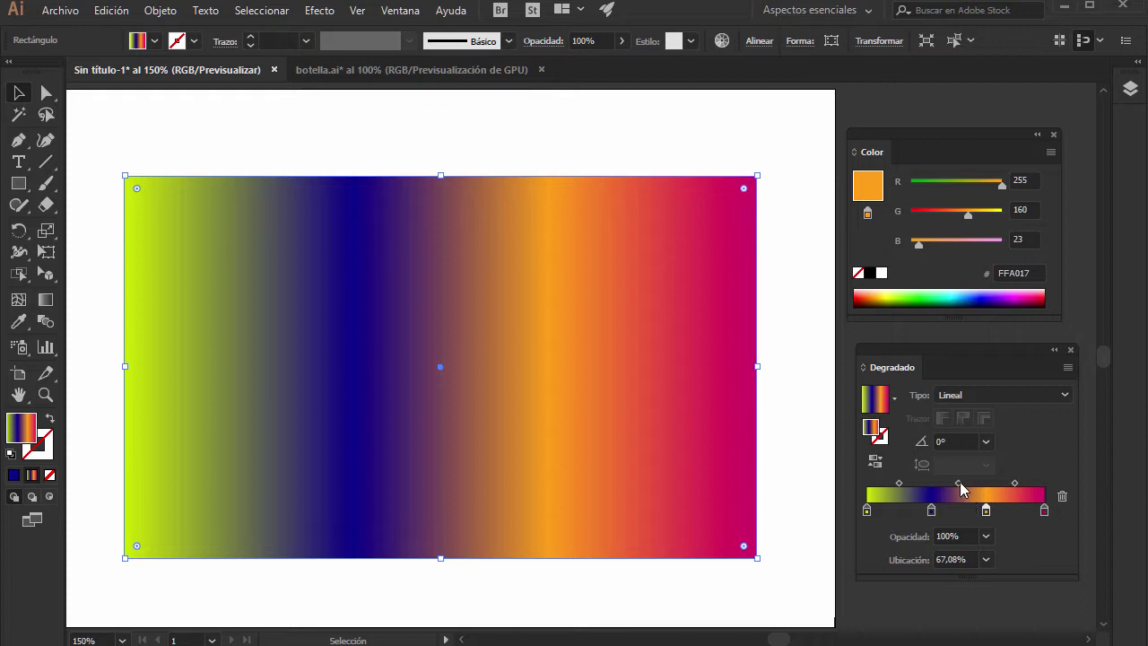
{"action": "left_click_drag", "start_coordinate": [959, 484], "coordinate": [987, 490]}
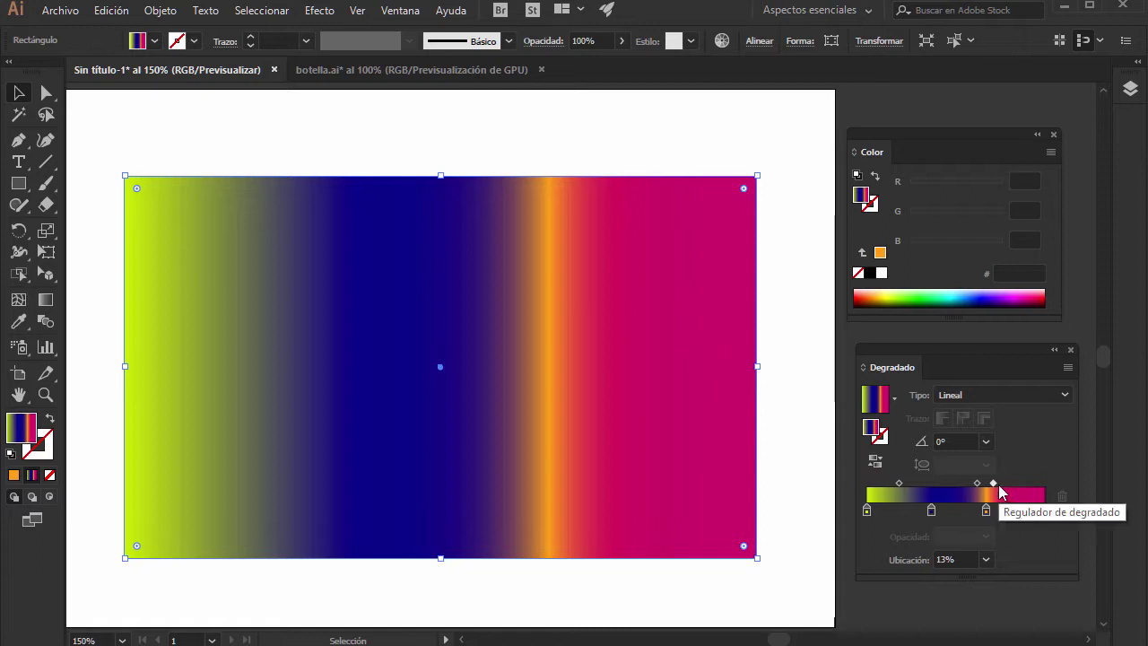
{"action": "key", "text": "ctrl+z"}
{"action": "key", "text": "ctrl+z"}
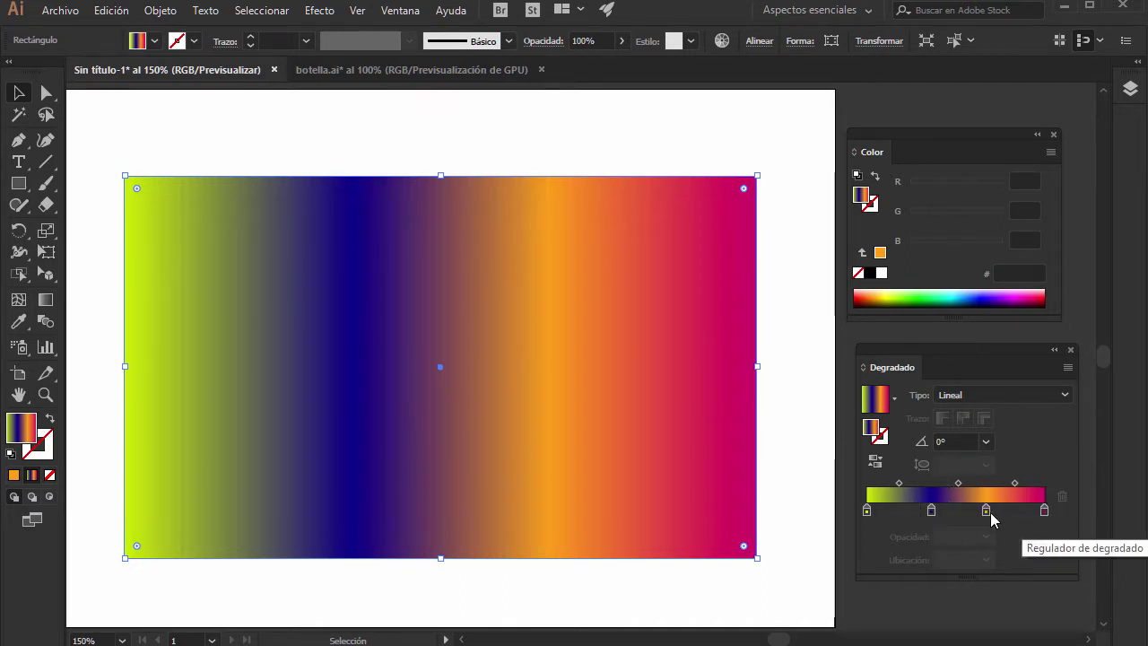
{"action": "left_click", "coordinate": [987, 511]}
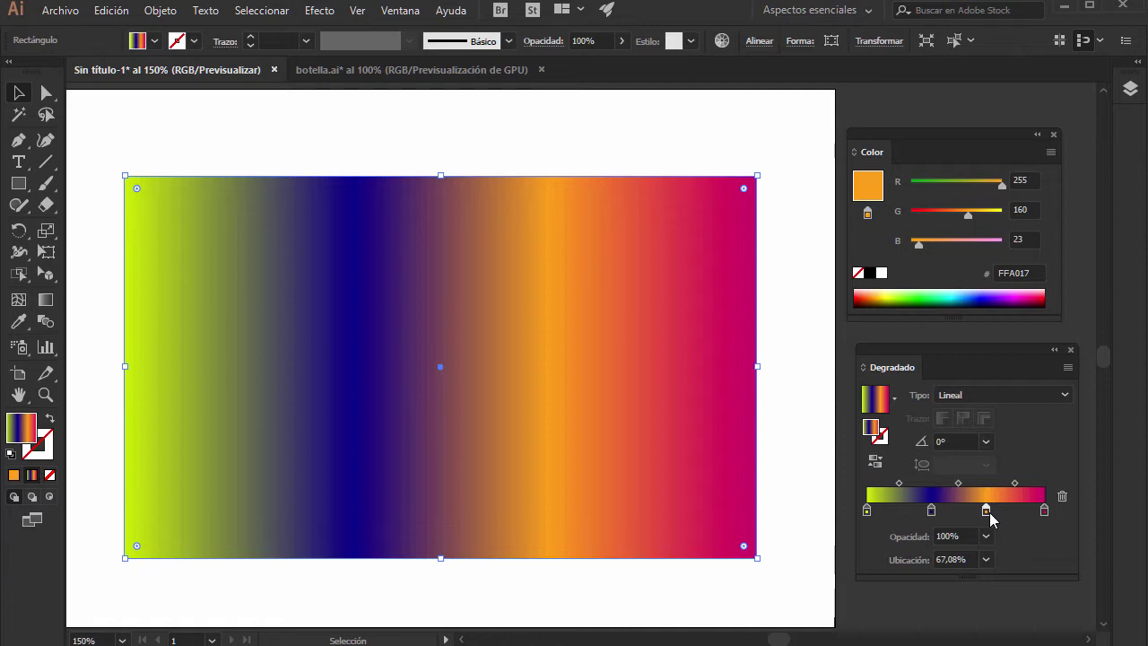
Step: Delete the orange and dark blue gradient stops
{"action": "left_click", "coordinate": [1059, 499]}
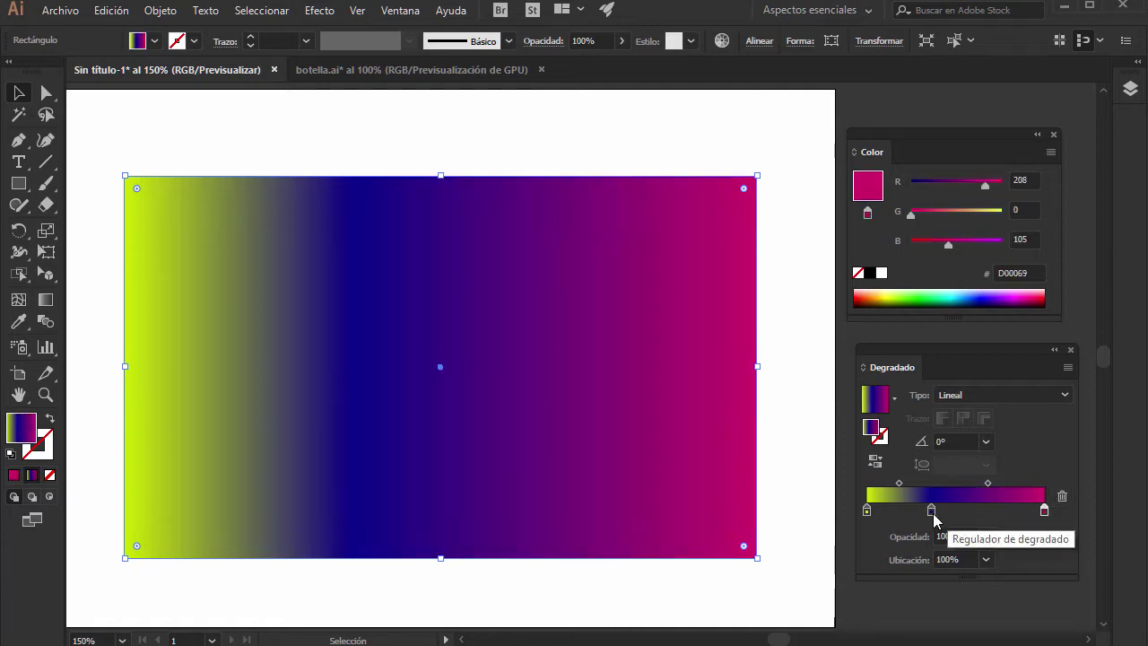
{"action": "left_click", "coordinate": [931, 510]}
{"action": "left_click", "coordinate": [1062, 496]}
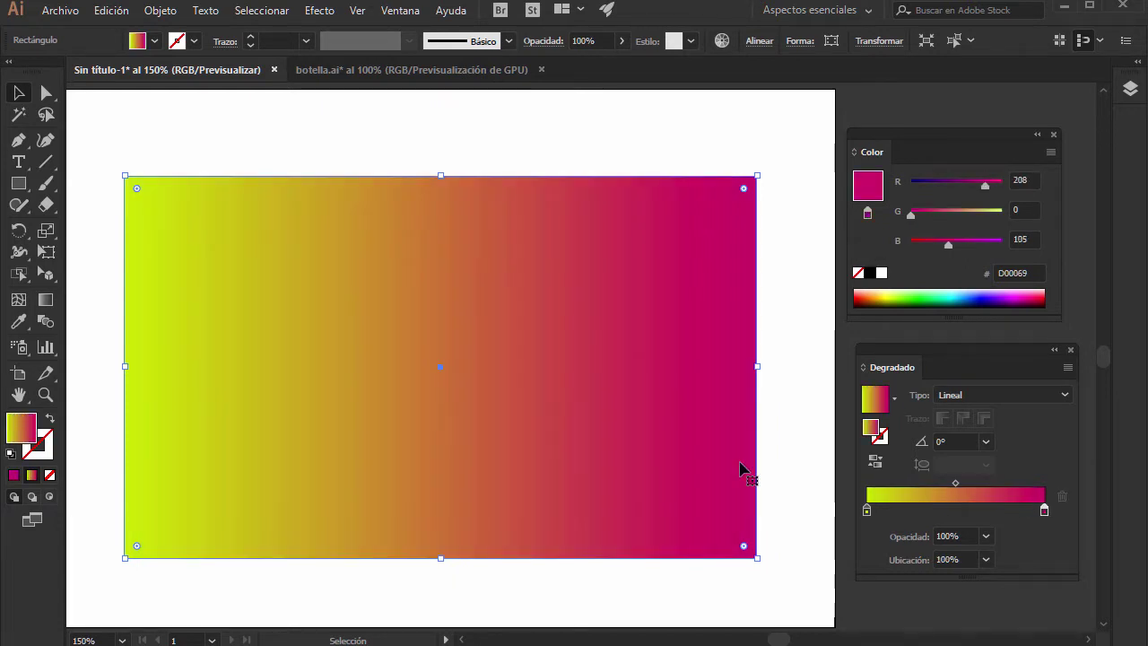
Step: Set the left gradient stop to orange E78F00 after trying green and blue
{"action": "left_click", "coordinate": [867, 511]}
{"action": "left_click", "coordinate": [927, 301]}
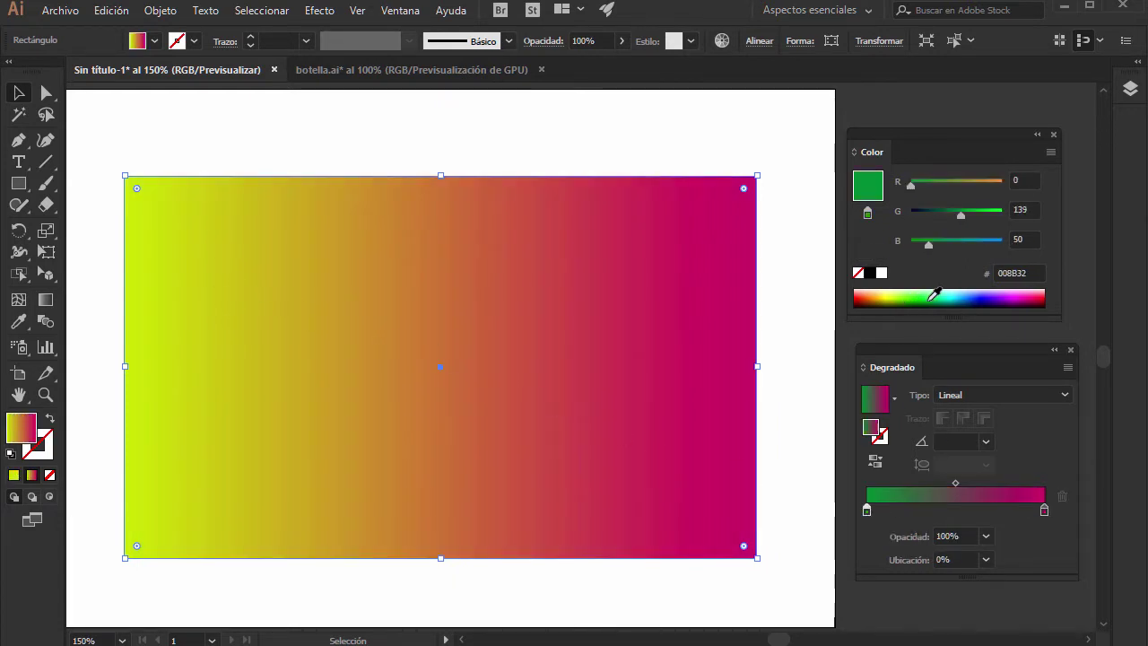
{"action": "left_click", "coordinate": [973, 293]}
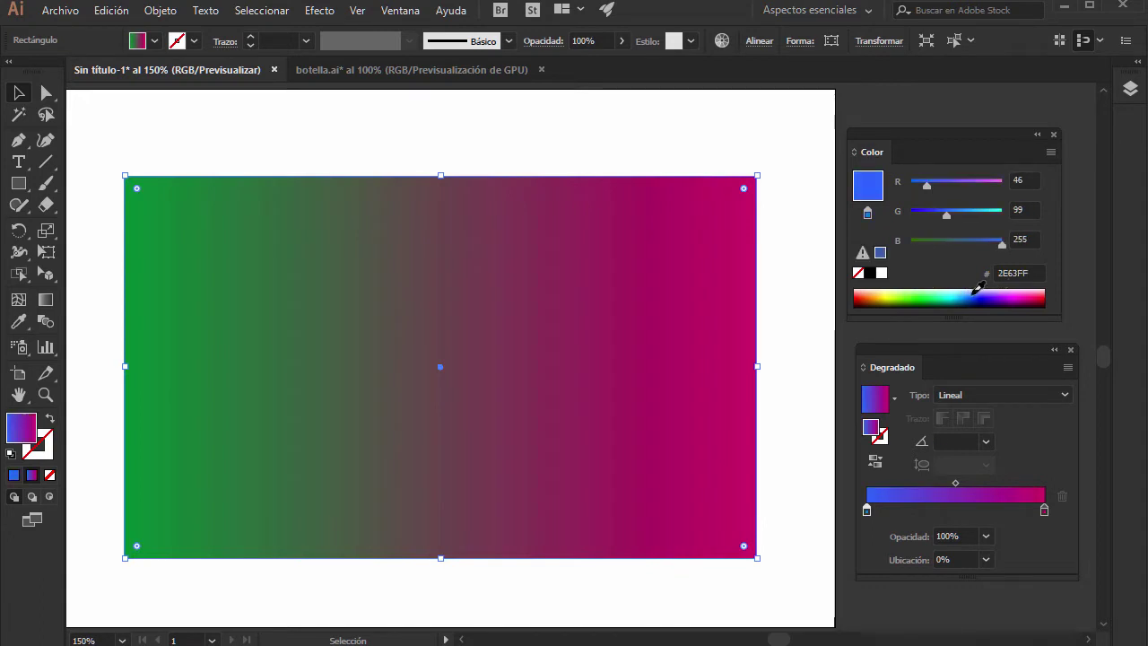
{"action": "left_click", "coordinate": [879, 291]}
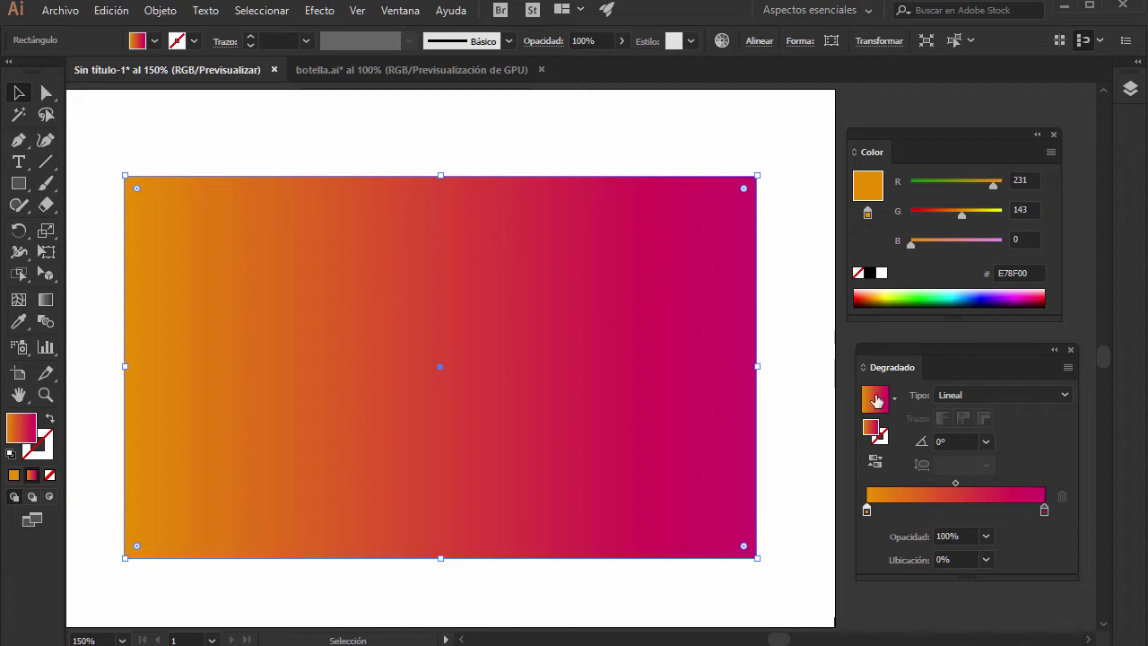
Step: Add a blue (2300D0) stop at 47.28% and move the orange-to-blue midpoint to 85.6%
{"action": "left_click", "coordinate": [952, 511]}
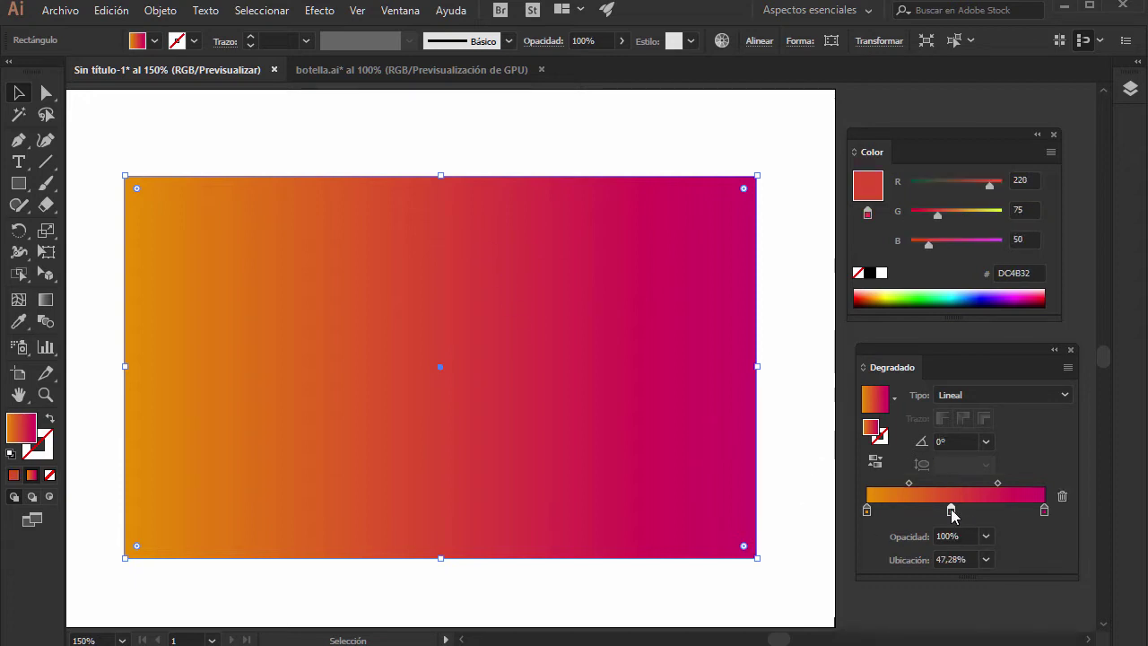
{"action": "left_click", "coordinate": [987, 298]}
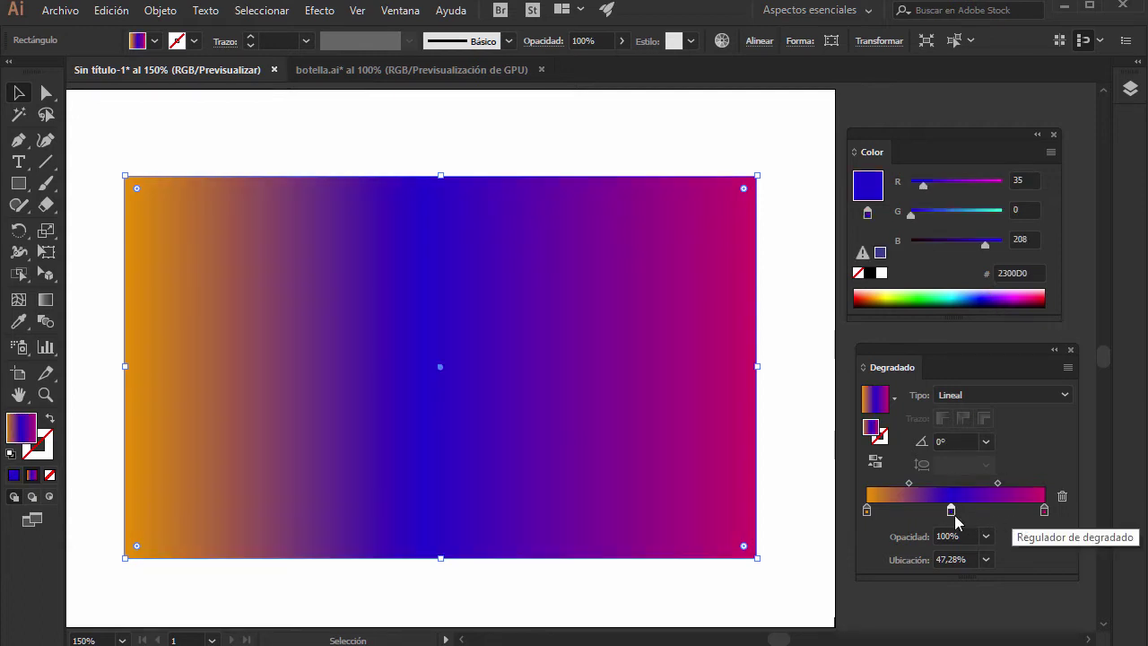
{"action": "left_click_drag", "start_coordinate": [999, 484], "coordinate": [936, 485]}
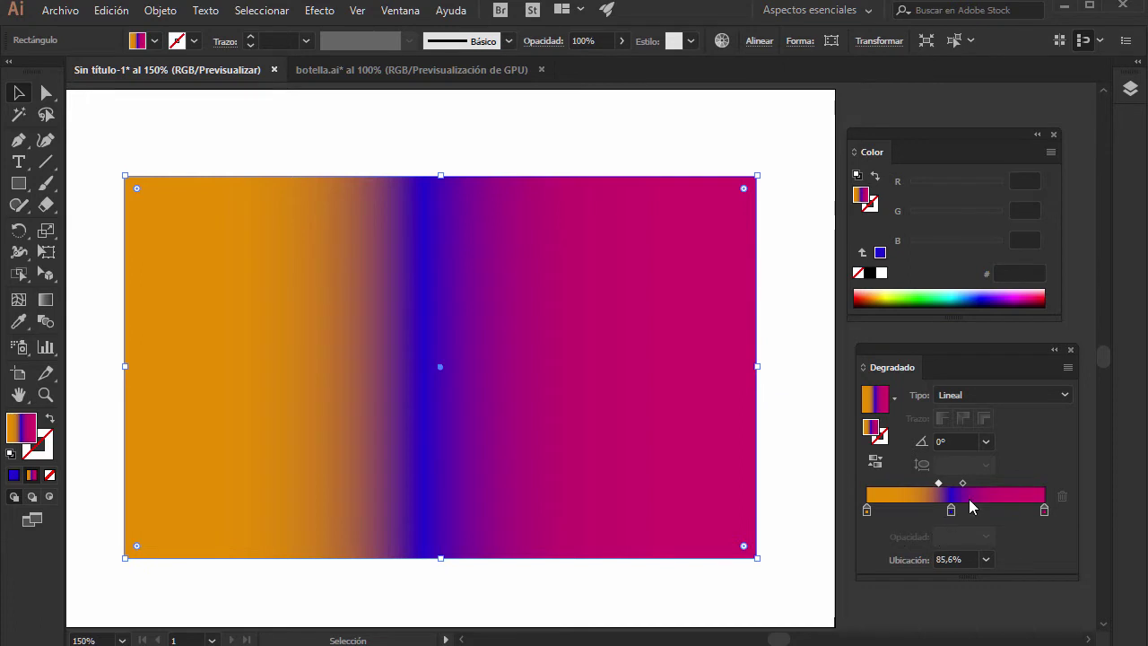
{"action": "left_click", "coordinate": [986, 442]}
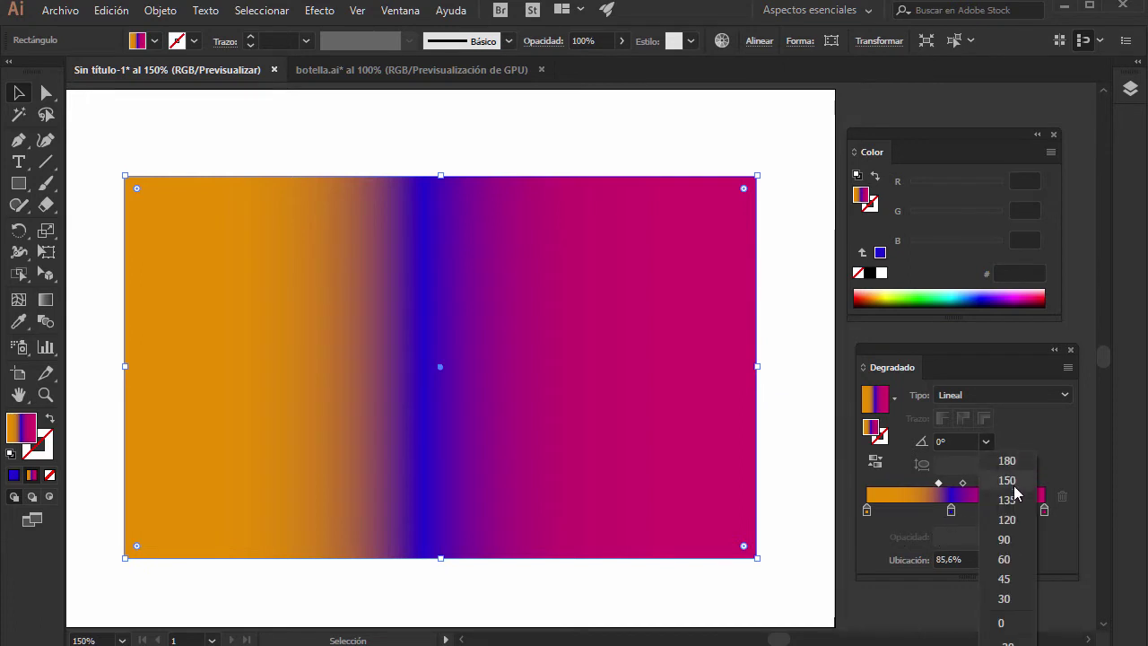
{"action": "left_click", "coordinate": [1010, 578]}
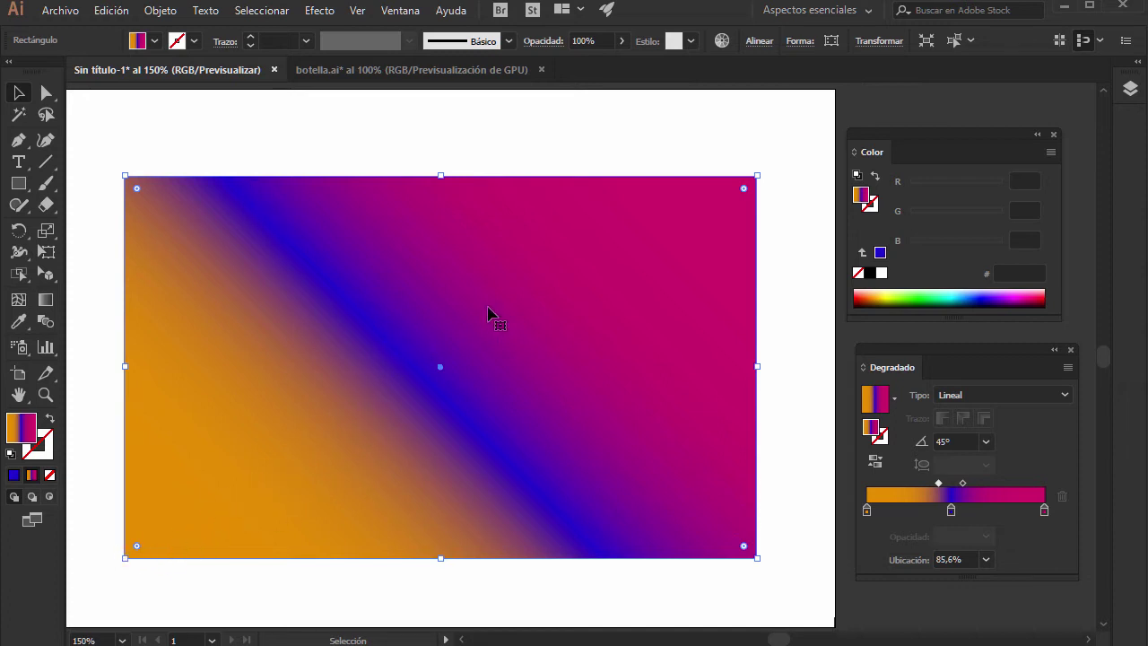
{"action": "left_click", "coordinate": [987, 441]}
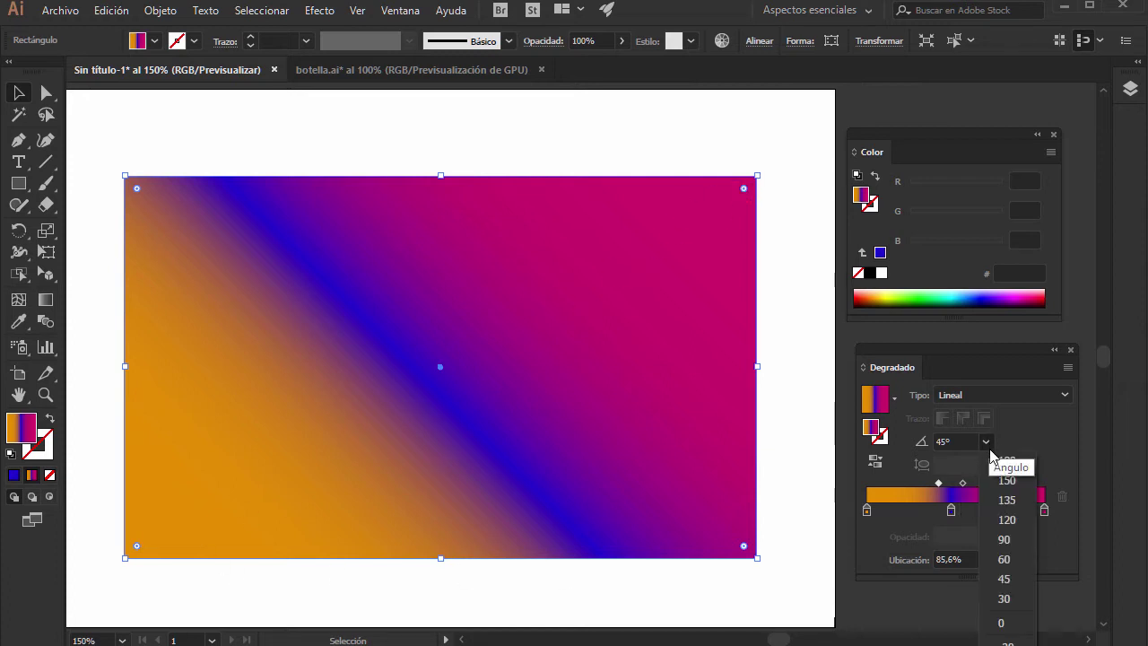
{"action": "left_click", "coordinate": [1002, 623]}
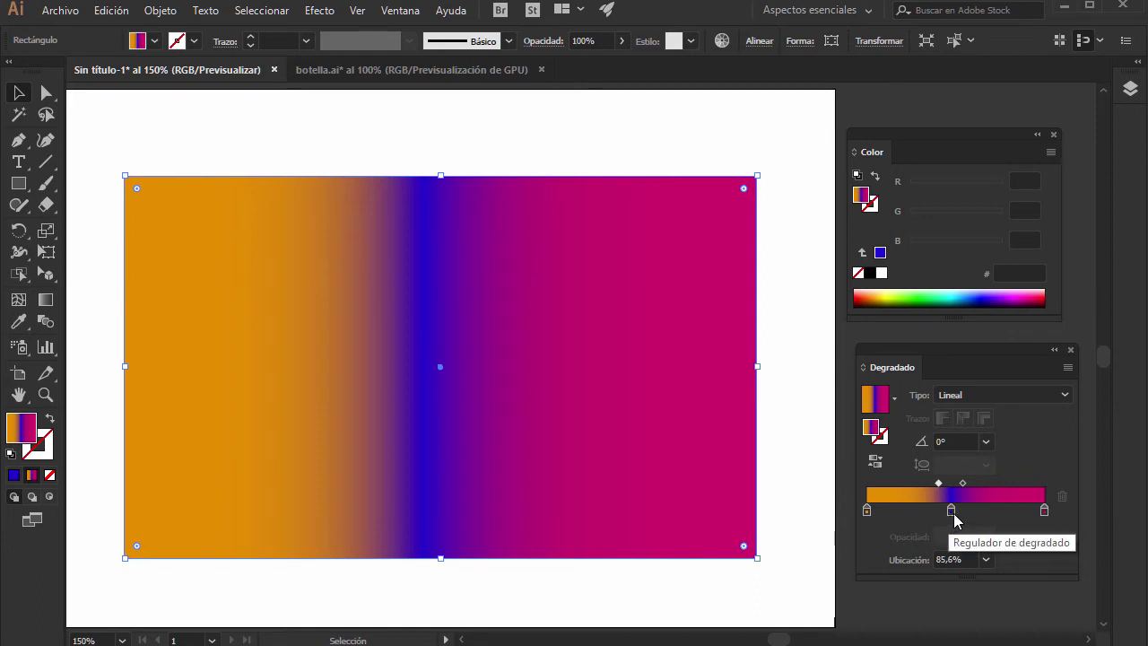
{"action": "left_click", "coordinate": [953, 511]}
Step: Delete the blue middle stop and change the gradient type to Radial
{"action": "left_click_drag", "start_coordinate": [951, 509], "coordinate": [961, 458]}
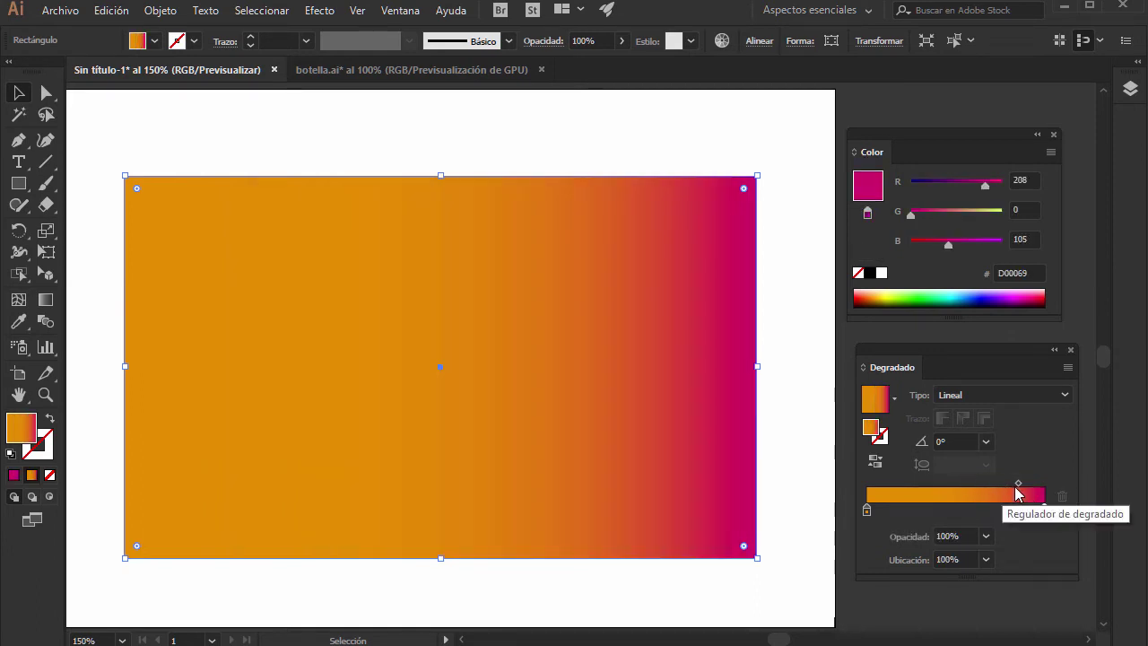
{"action": "left_click", "coordinate": [1065, 394]}
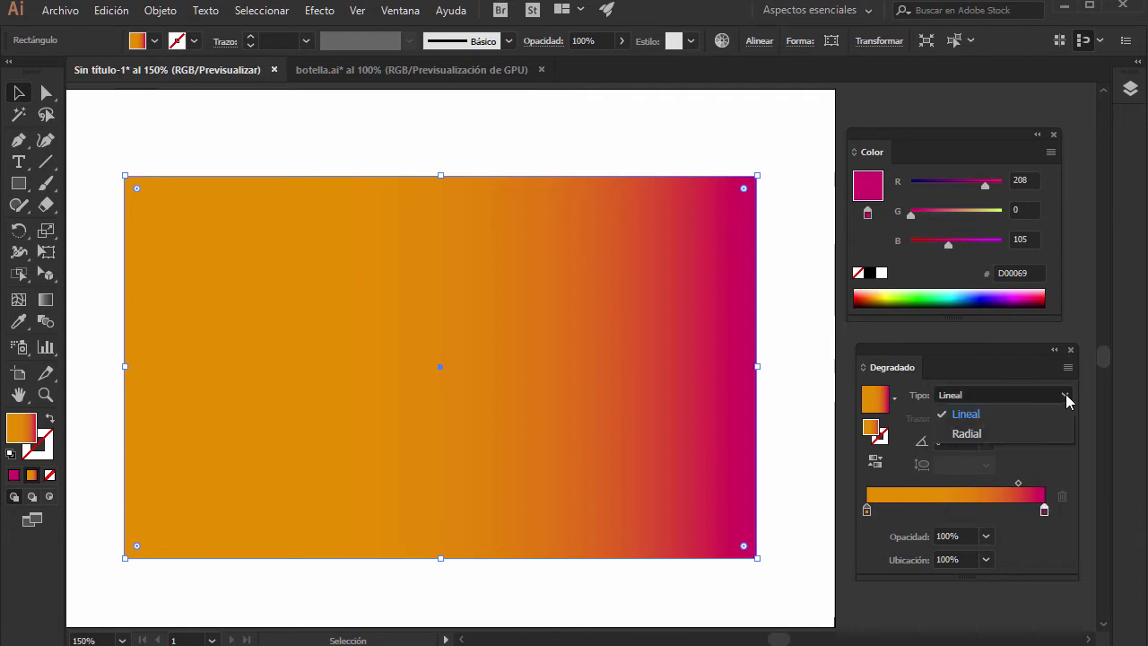
{"action": "left_click", "coordinate": [978, 436]}
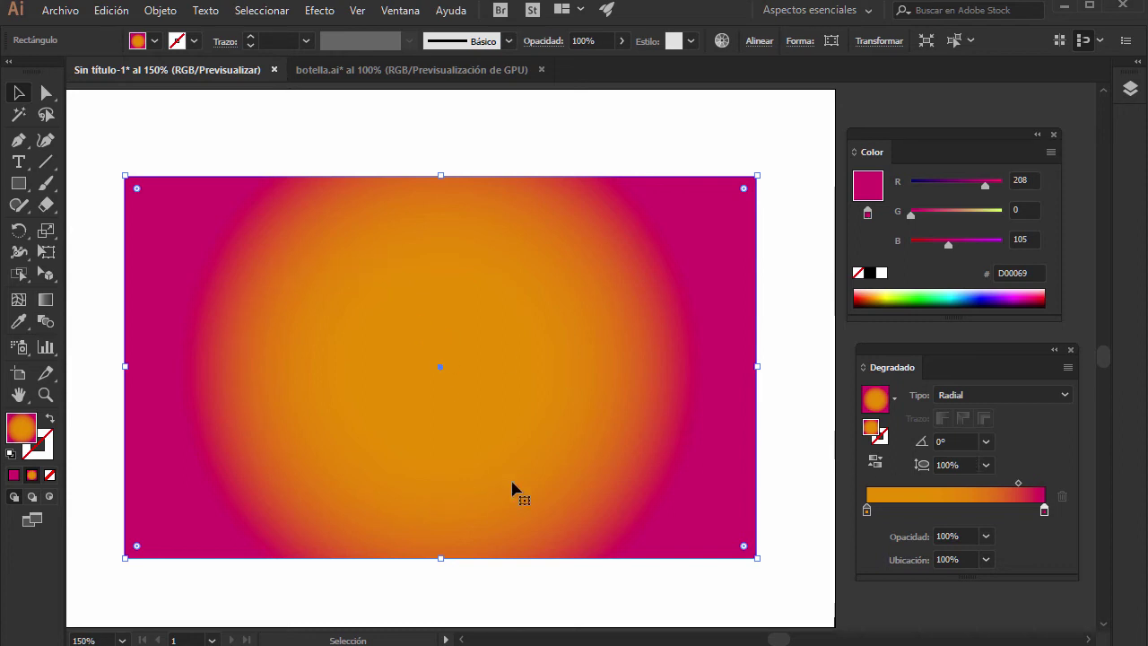
{"action": "left_click", "coordinate": [986, 465]}
Step: Set the radial gradient's aspect ratio to 50%, try a 45° angle, then return to 0°
{"action": "left_click", "coordinate": [1010, 565]}
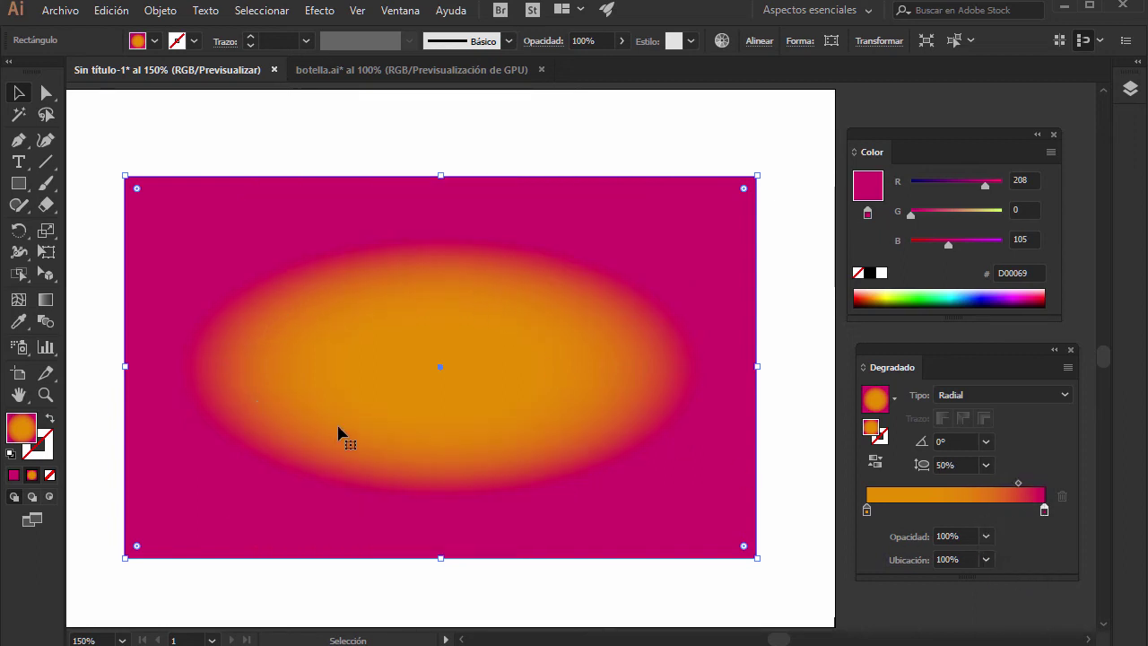
{"action": "left_click", "coordinate": [985, 442]}
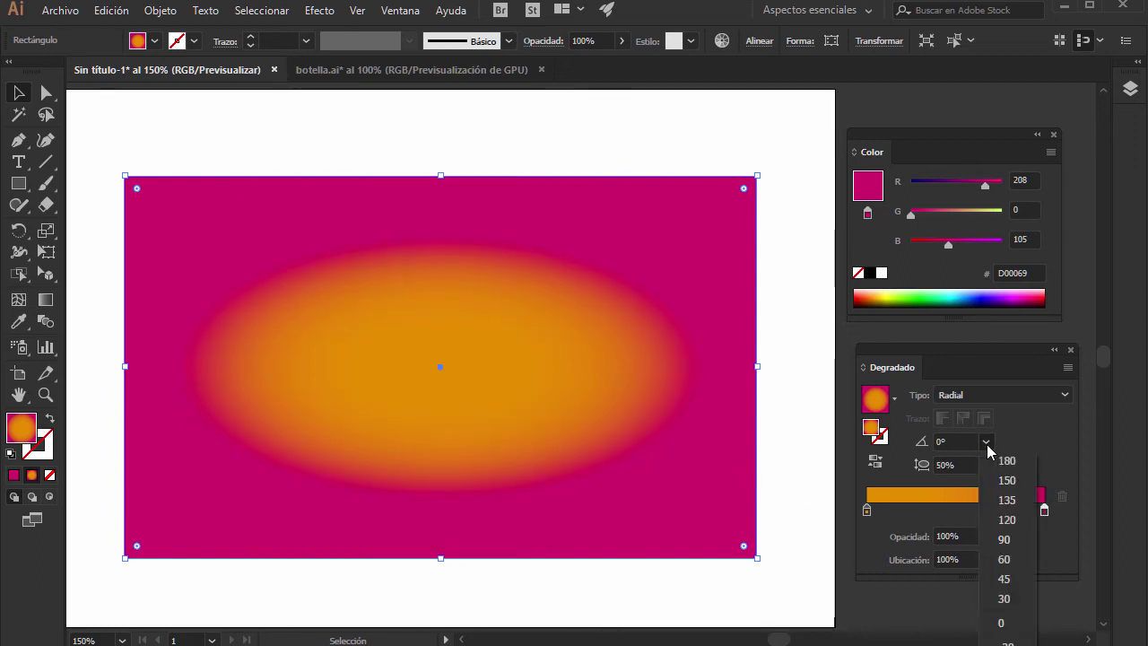
{"action": "left_click", "coordinate": [1005, 579]}
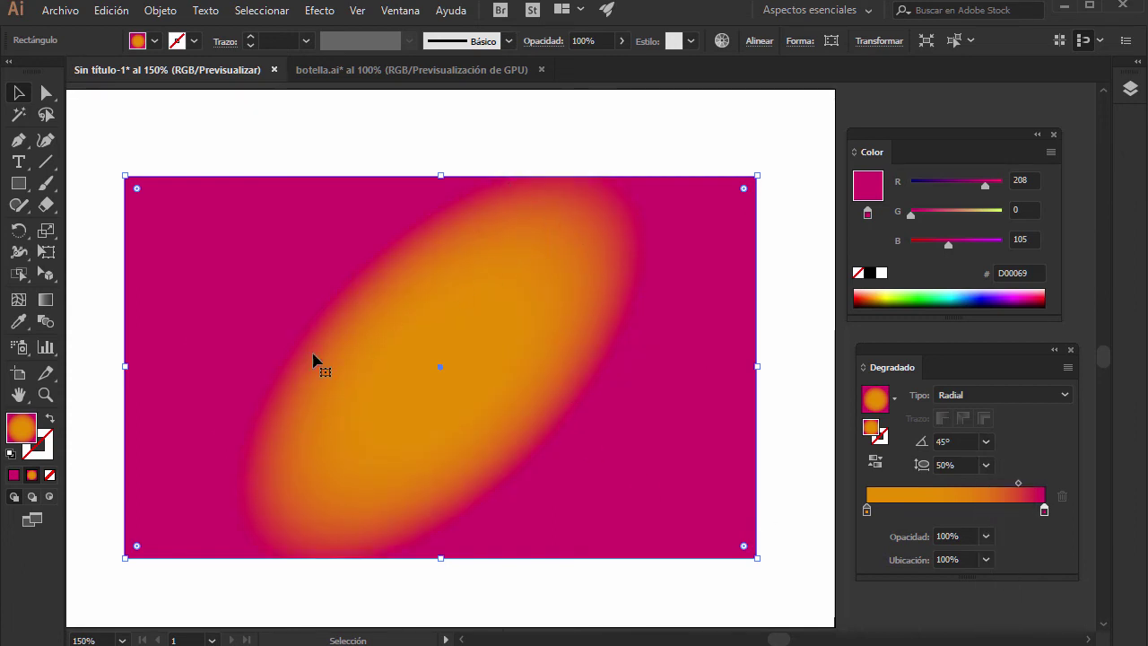
{"action": "left_click", "coordinate": [986, 442]}
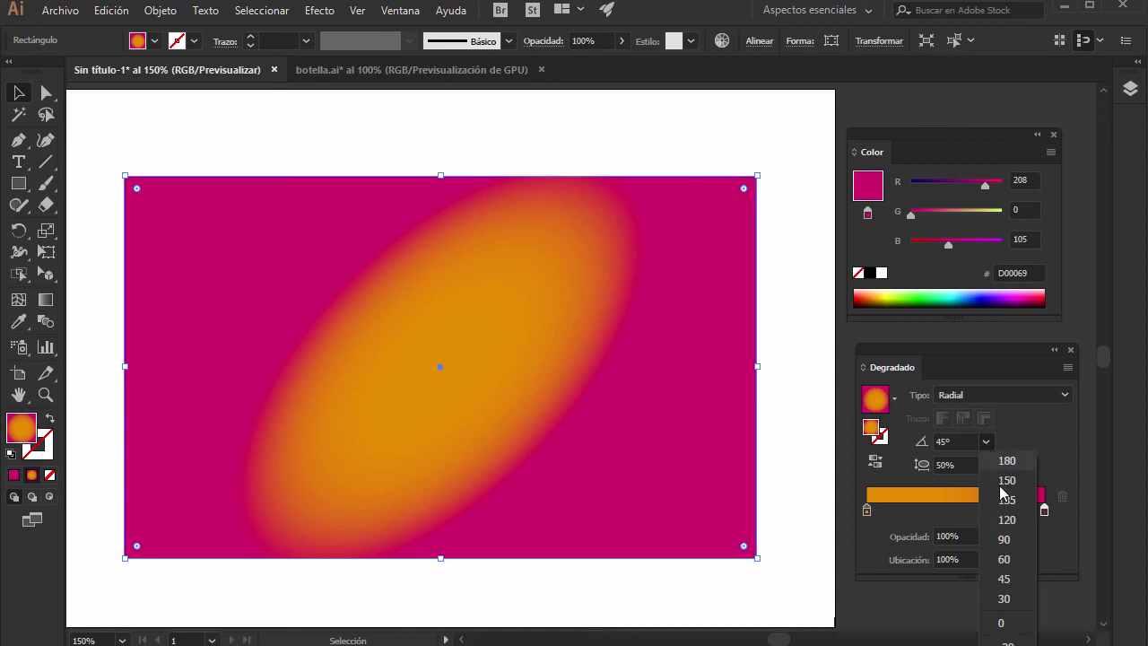
{"action": "left_click", "coordinate": [1003, 623]}
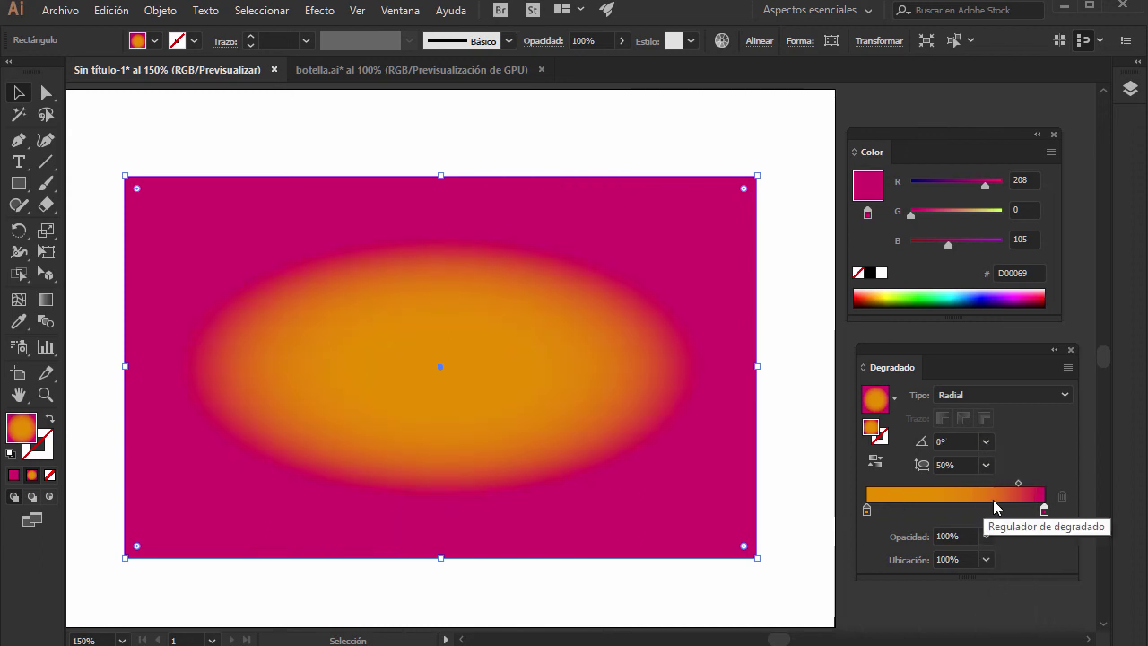